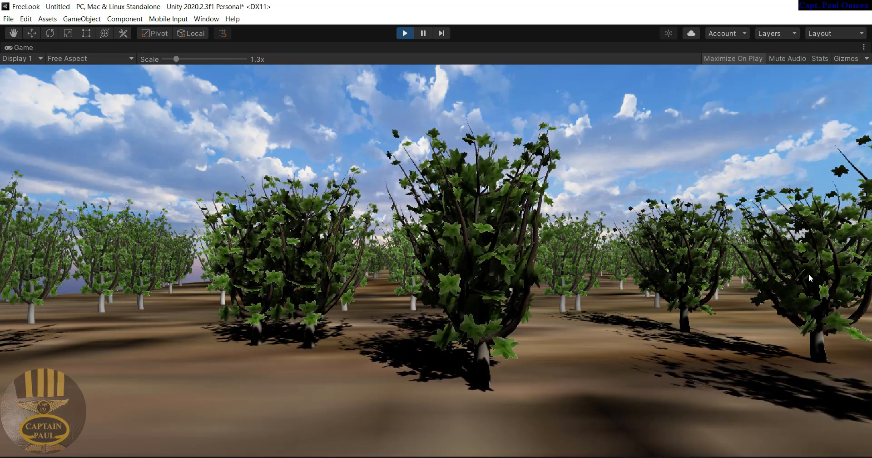
Exit play mode and add a terrain object to the scene
{"action": "key", "text": "ctrl+p"}
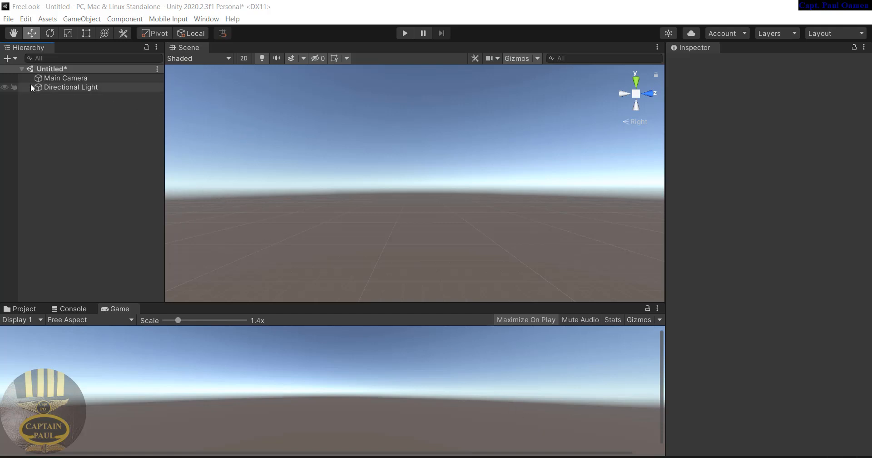
{"action": "left_click", "coordinate": [15, 58]}
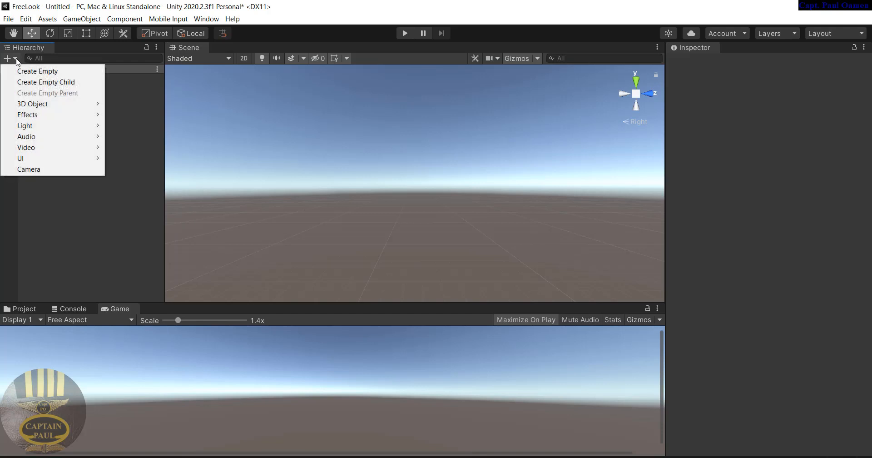
{"action": "mouse_move", "coordinate": [80, 104]}
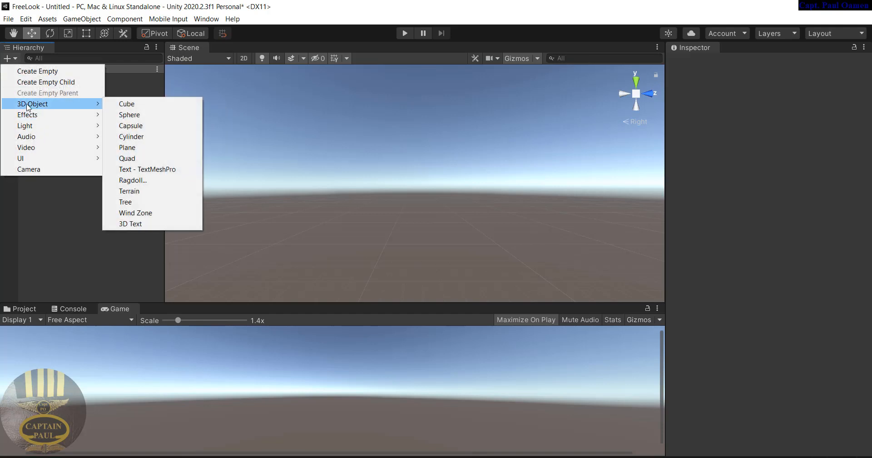
{"action": "left_click", "coordinate": [129, 191]}
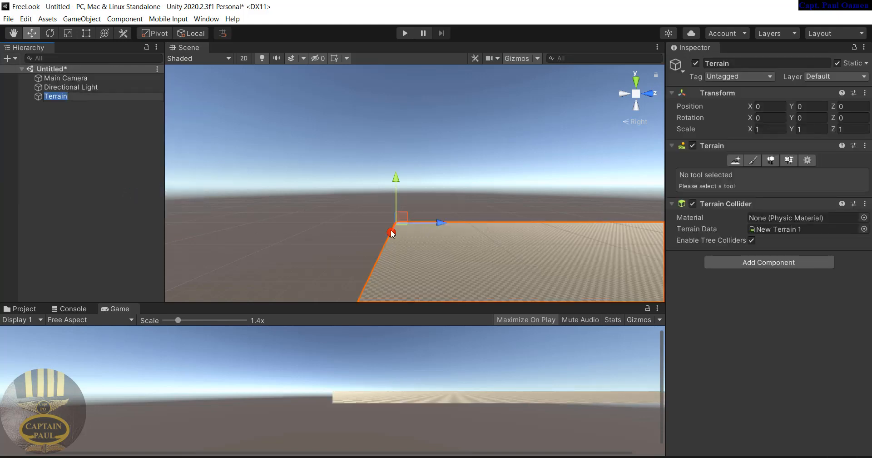
Move the terrain to about X -48.7, Z -10.8 so it extends across the camera's view
{"action": "left_click_drag", "start_coordinate": [390, 232], "coordinate": [432, 231]}
{"action": "left_click_drag", "start_coordinate": [377, 227], "coordinate": [396, 227]}
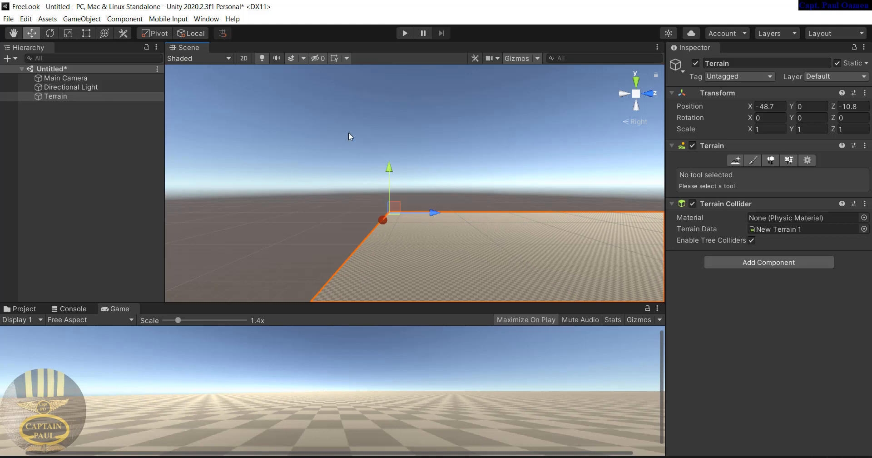
{"action": "right_click_drag", "start_coordinate": [405, 150], "coordinate": [496, 148]}
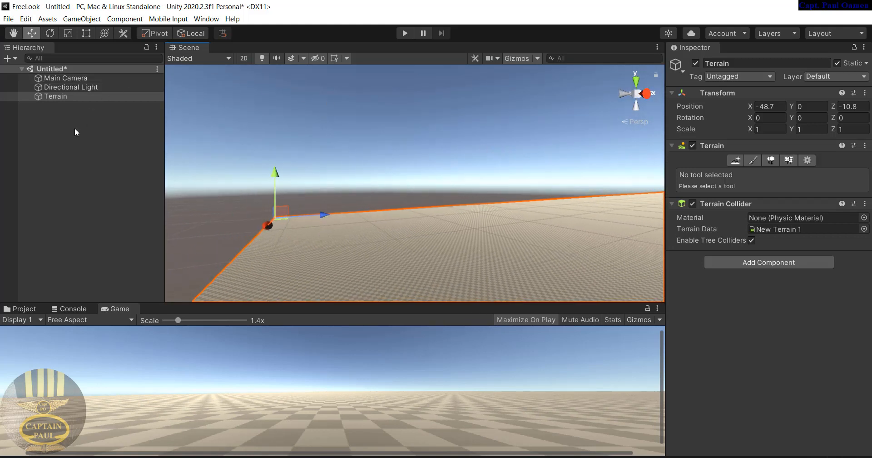
Add a 3D tree object to the scene
{"action": "left_click", "coordinate": [15, 59]}
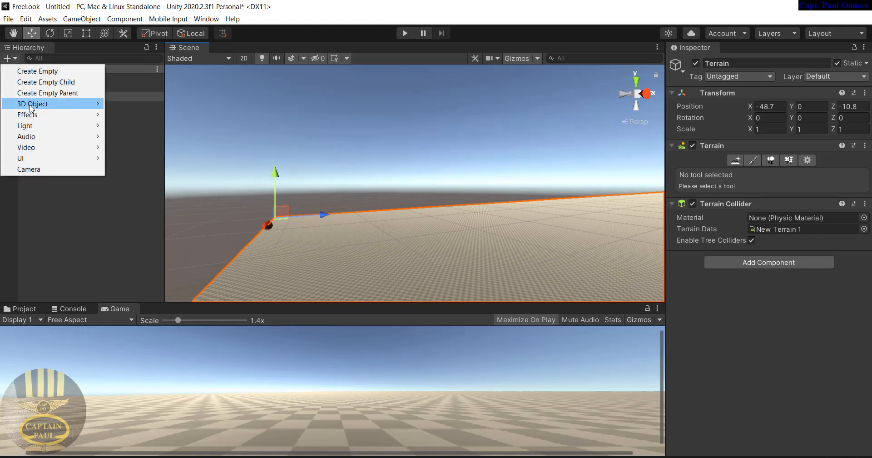
{"action": "mouse_move", "coordinate": [32, 108]}
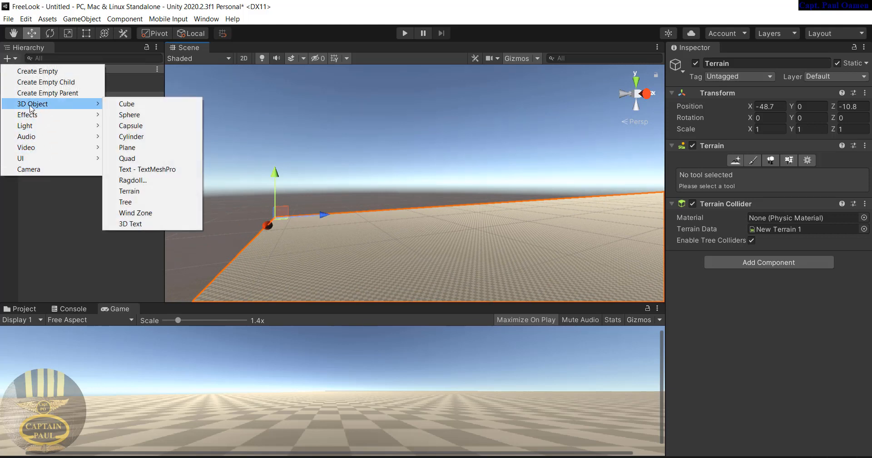
{"action": "left_click", "coordinate": [126, 202]}
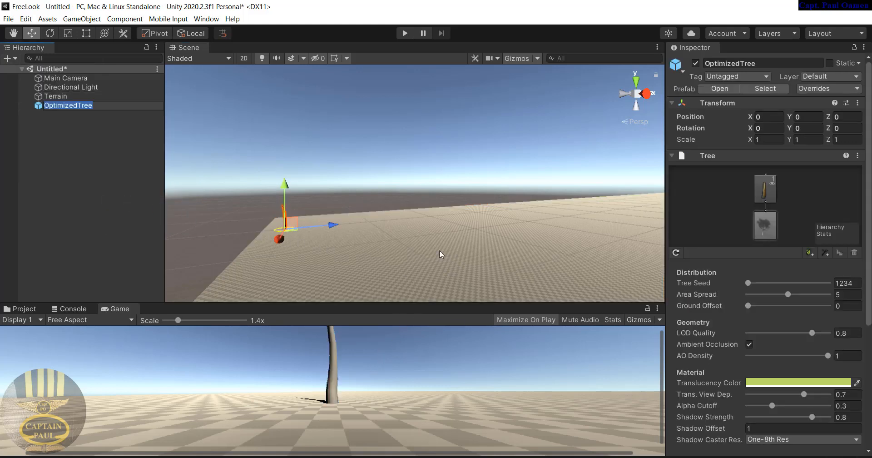
Select the tree and add branch groups: one at root level and one child group growing from a trunk
{"action": "left_click", "coordinate": [346, 239]}
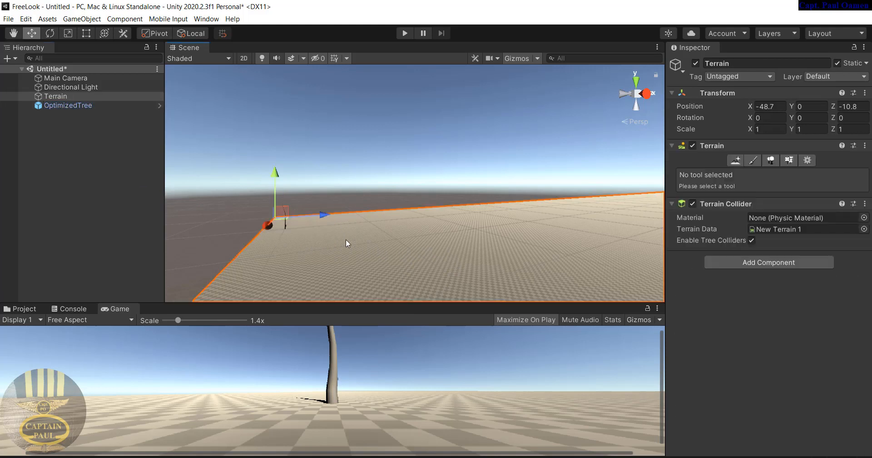
{"action": "left_click", "coordinate": [285, 225]}
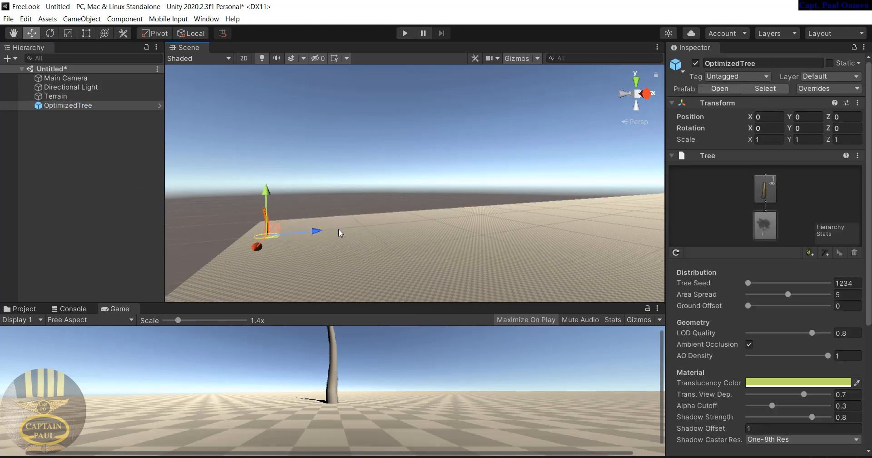
{"action": "right_click_drag", "start_coordinate": [339, 230], "coordinate": [271, 219]}
{"action": "left_click", "coordinate": [270, 220]}
{"action": "right_click_drag", "start_coordinate": [404, 246], "coordinate": [333, 272]}
{"action": "scroll", "coordinate": [430, 259], "scroll_direction": "up", "scroll_amount": 8}
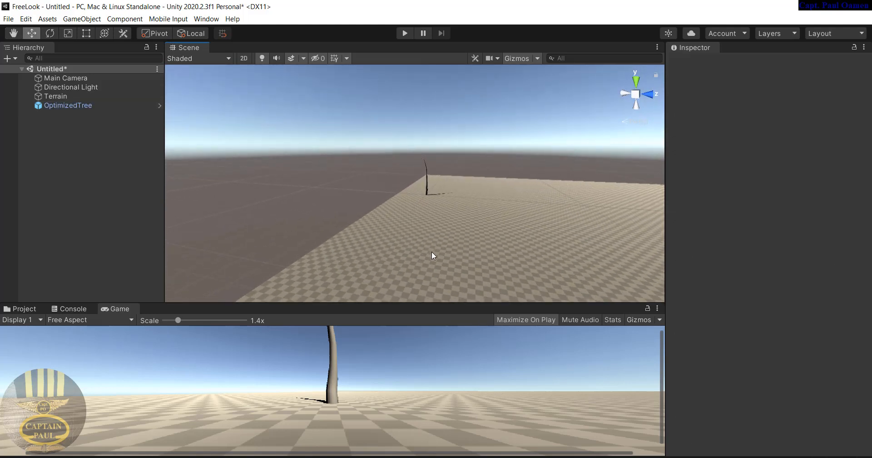
{"action": "scroll", "coordinate": [432, 252], "scroll_direction": "up", "scroll_amount": 3}
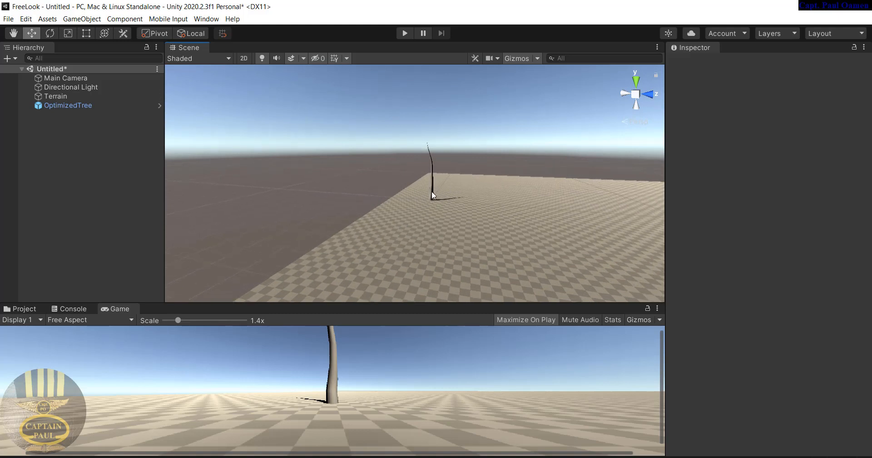
{"action": "left_click", "coordinate": [432, 191]}
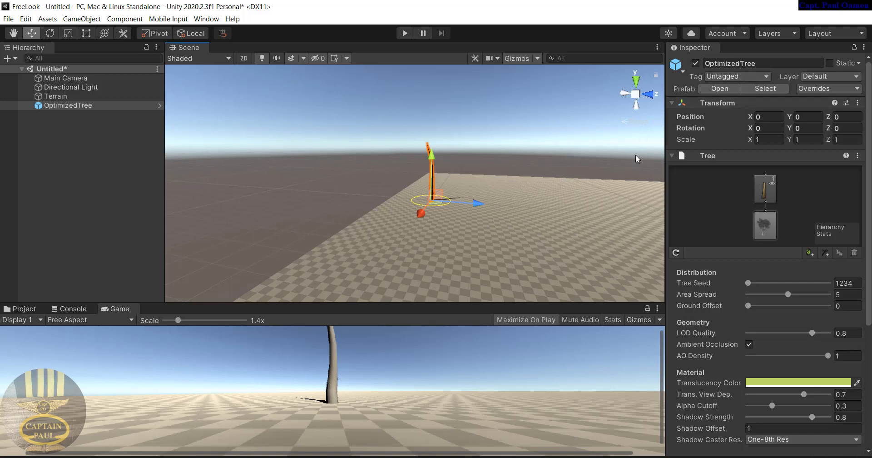
{"action": "left_click", "coordinate": [825, 253]}
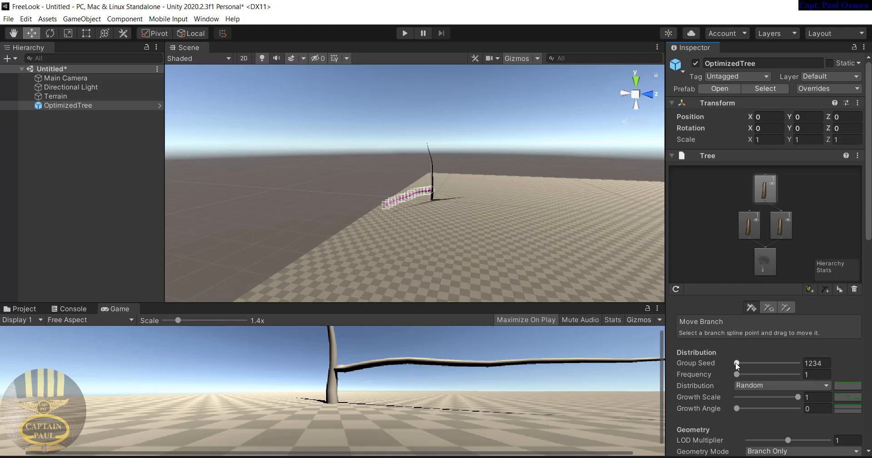
Set the new child branch group's Frequency to 20
{"action": "left_click_drag", "start_coordinate": [736, 363], "coordinate": [736, 365]}
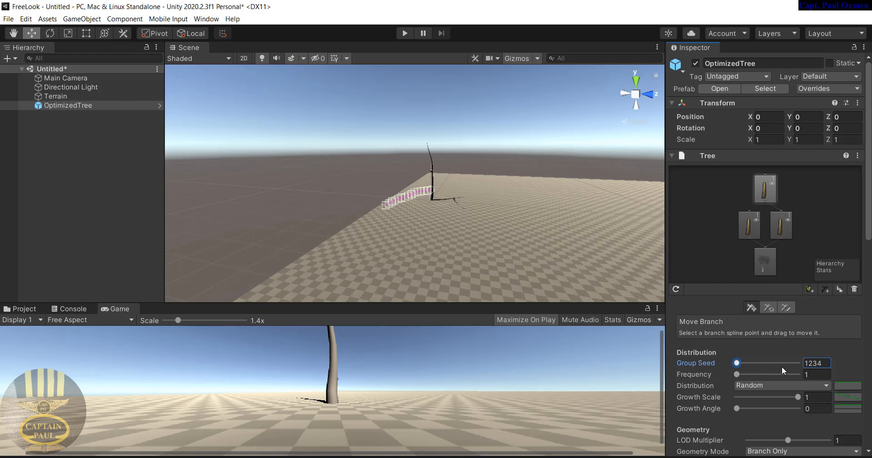
{"action": "left_click", "coordinate": [813, 373]}
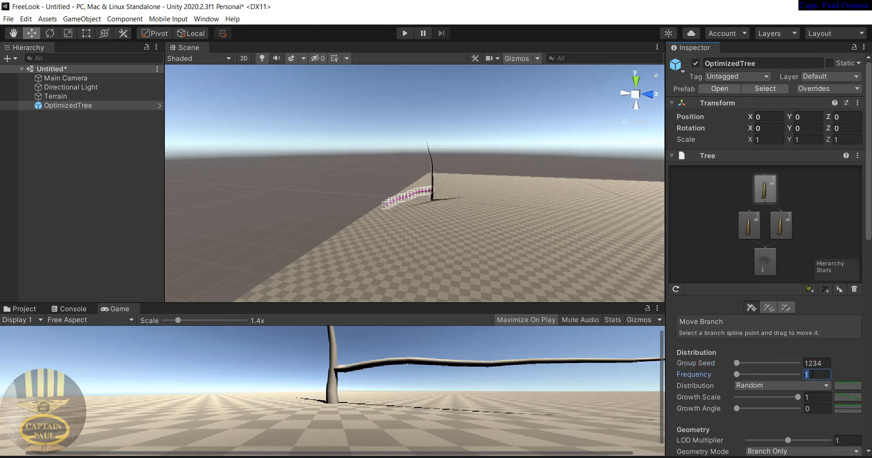
{"action": "type", "text": "20"}
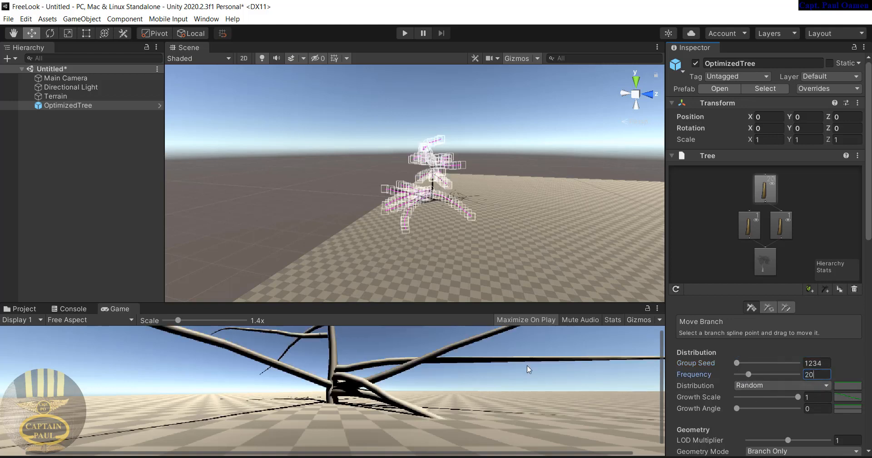
{"action": "scroll", "coordinate": [484, 368], "scroll_direction": "down", "scroll_amount": 3}
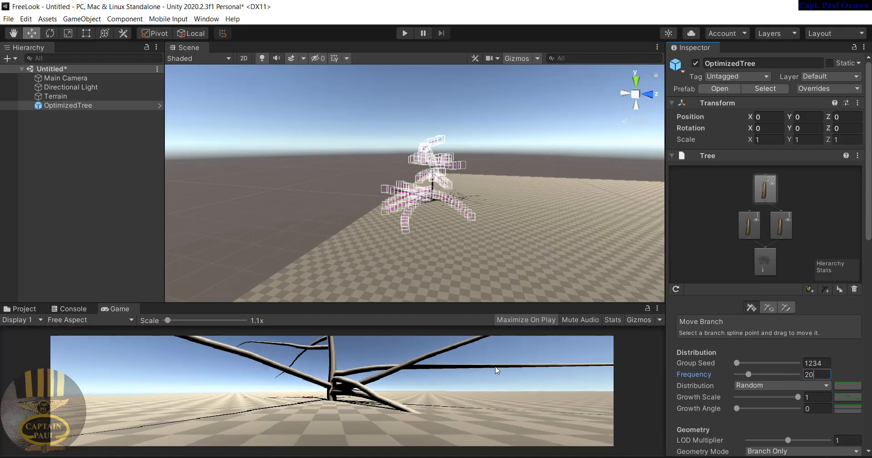
{"action": "scroll", "coordinate": [500, 372], "scroll_direction": "down", "scroll_amount": 1}
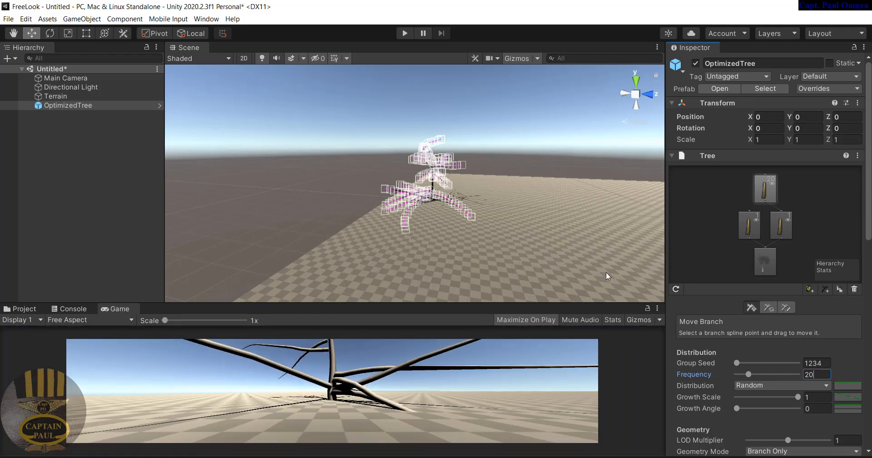
{"action": "scroll", "coordinate": [551, 369], "scroll_direction": "up", "scroll_amount": 2}
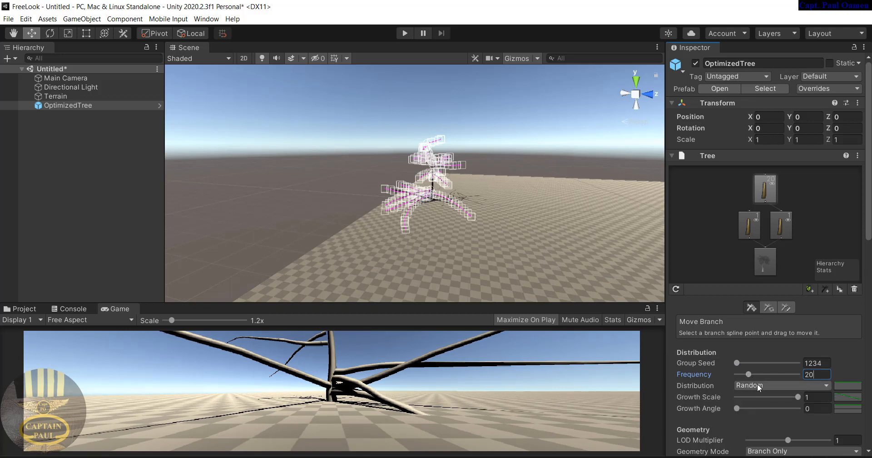
Change the branch group's Distribution to Whorled and inspect the tree up close in the scene
{"action": "left_click", "coordinate": [824, 385]}
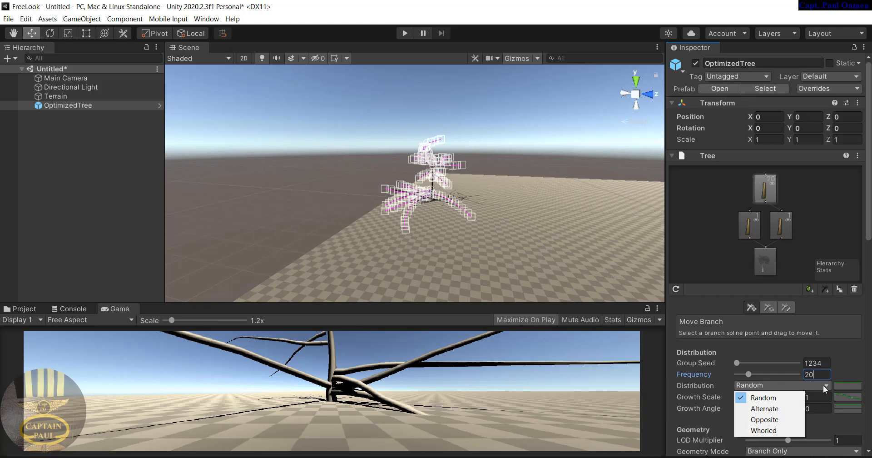
{"action": "left_click", "coordinate": [772, 431]}
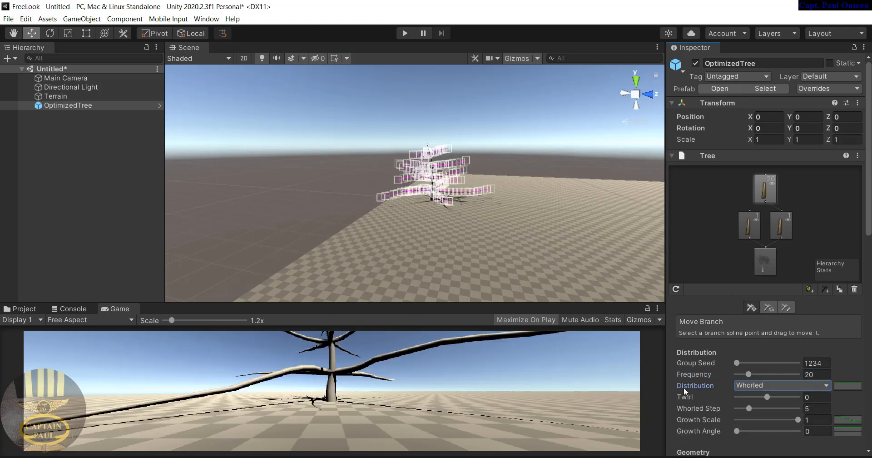
{"action": "scroll", "coordinate": [517, 345], "scroll_direction": "down", "scroll_amount": 2}
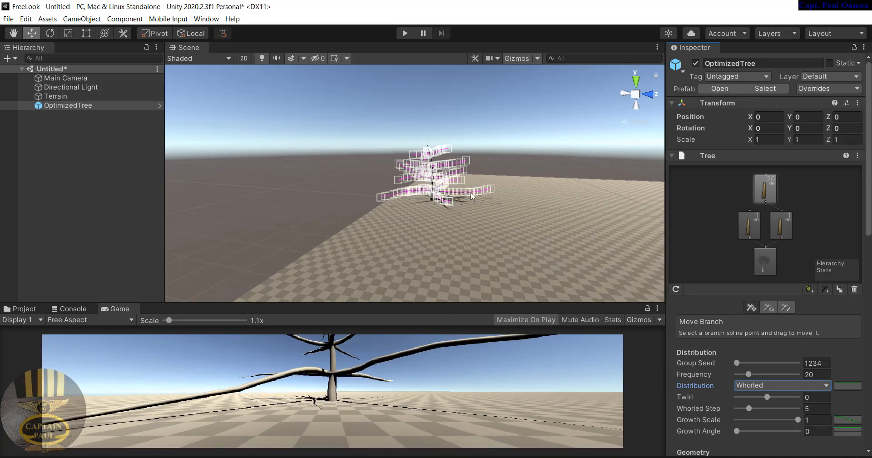
{"action": "left_click", "coordinate": [523, 157]}
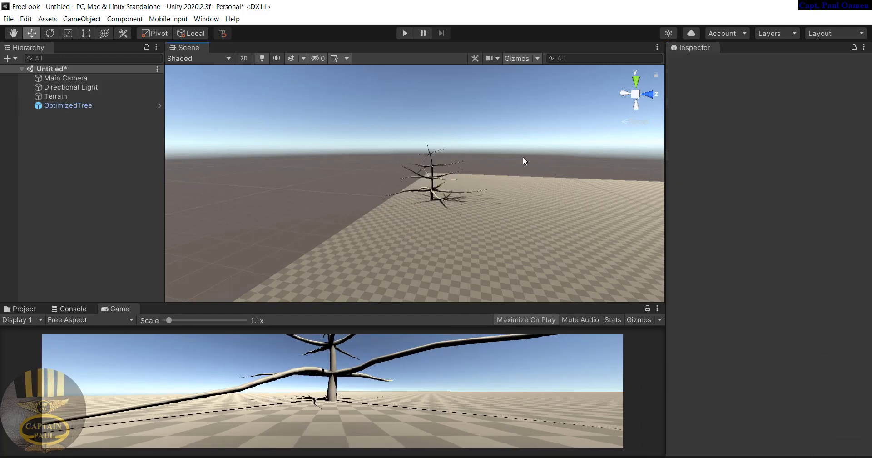
{"action": "scroll", "coordinate": [432, 198], "scroll_direction": "up", "scroll_amount": 3}
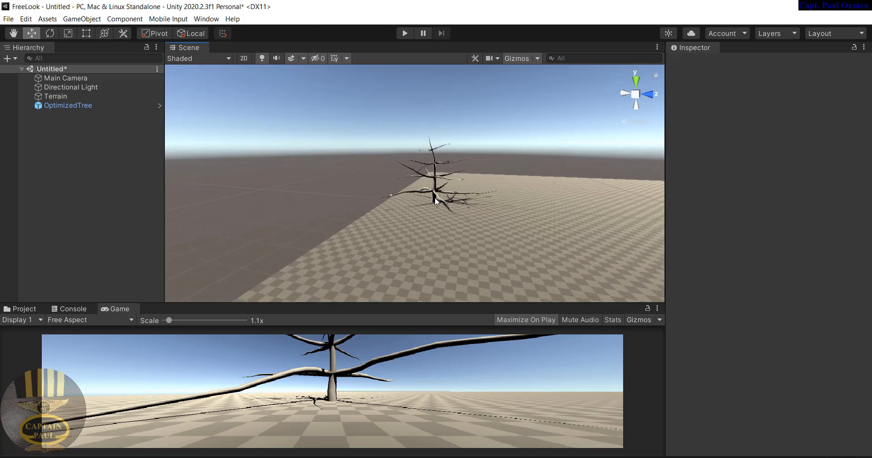
{"action": "scroll", "coordinate": [437, 196], "scroll_direction": "up", "scroll_amount": 4}
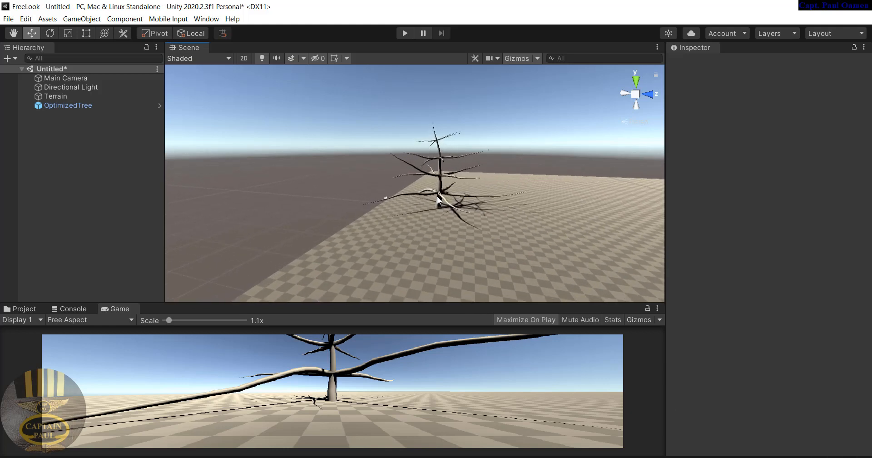
{"action": "scroll", "coordinate": [437, 196], "scroll_direction": "up", "scroll_amount": 4}
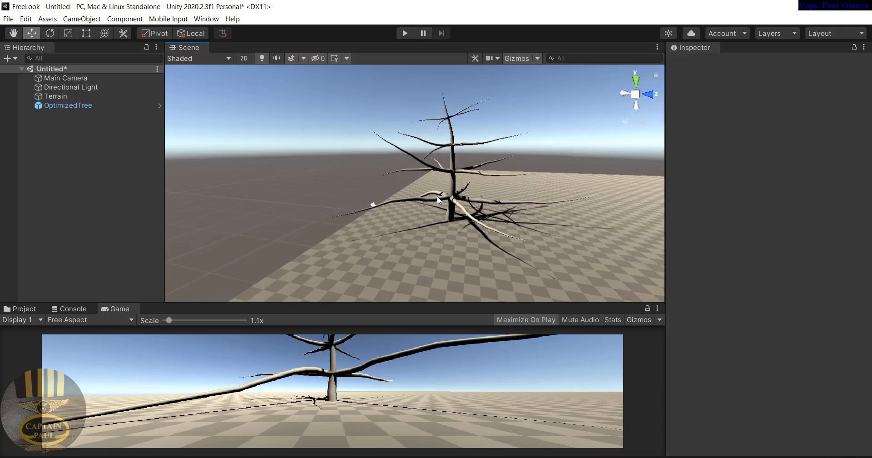
Reselect the tree and set the branch group's Seek Sun to 0.3, leaving Growth Angle at 0
{"action": "left_click", "coordinate": [57, 107]}
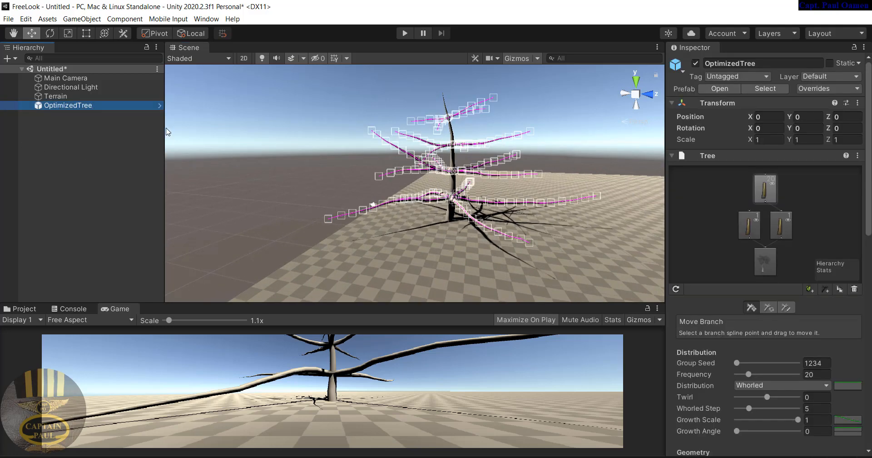
{"action": "left_click_drag", "start_coordinate": [870, 210], "coordinate": [871, 258]}
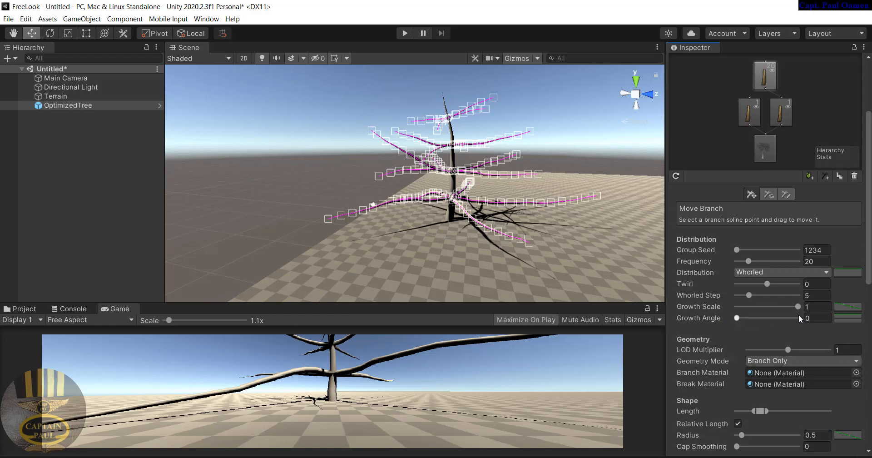
{"action": "mouse_move", "coordinate": [738, 319]}
{"action": "left_mouse_down"}
{"action": "mouse_move", "coordinate": [771, 320]}
{"action": "mouse_move", "coordinate": [787, 304]}
{"action": "mouse_move", "coordinate": [728, 318]}
{"action": "left_mouse_up"}
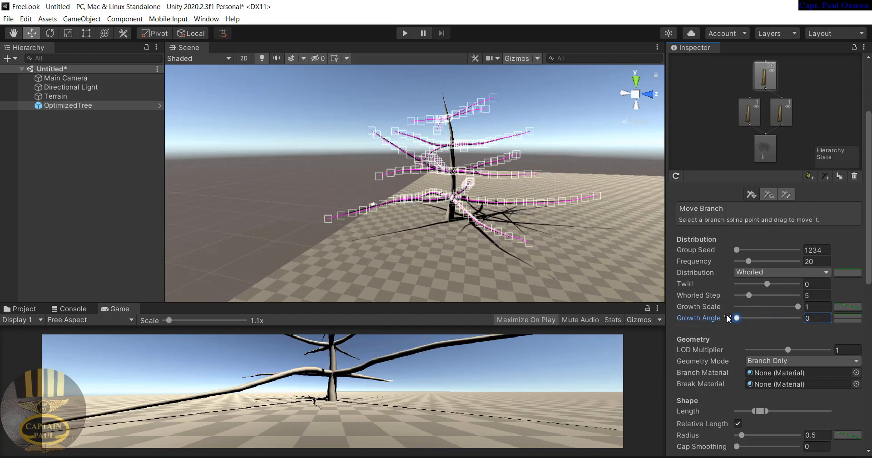
{"action": "scroll", "coordinate": [760, 330], "scroll_direction": "down", "scroll_amount": 5}
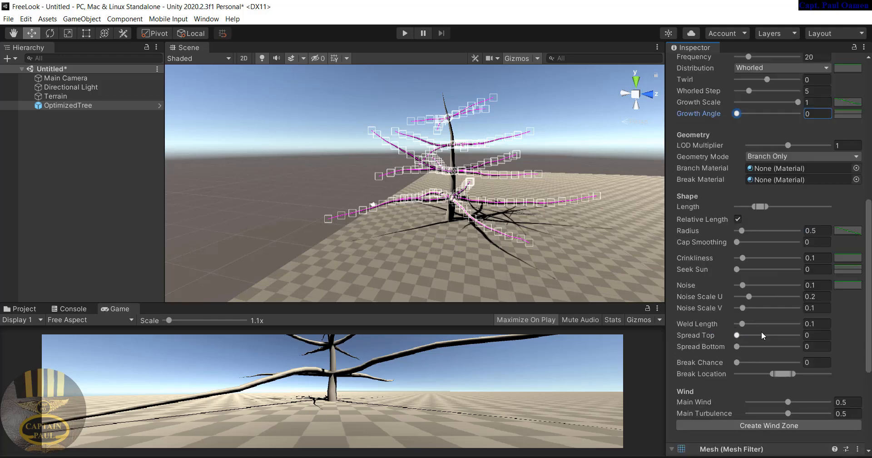
{"action": "scroll", "coordinate": [761, 331], "scroll_direction": "up", "scroll_amount": 5}
{"action": "scroll", "coordinate": [761, 331], "scroll_direction": "down", "scroll_amount": 3}
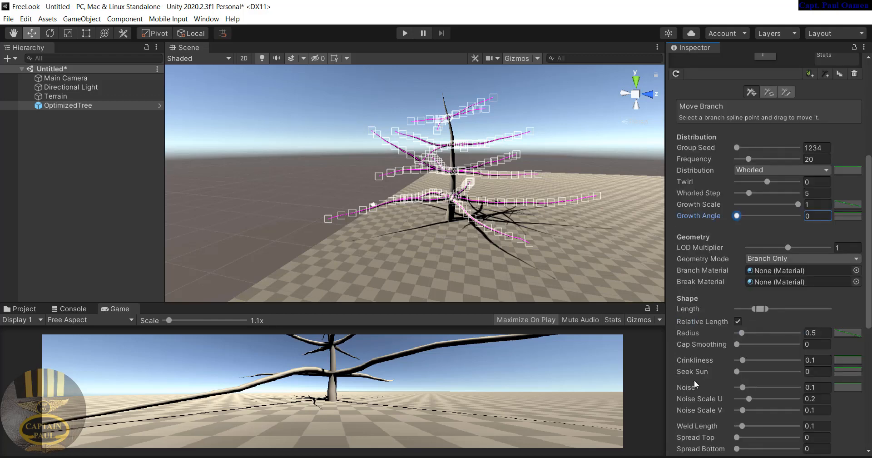
{"action": "left_click", "coordinate": [819, 371]}
{"action": "type", "text": "0.3"}
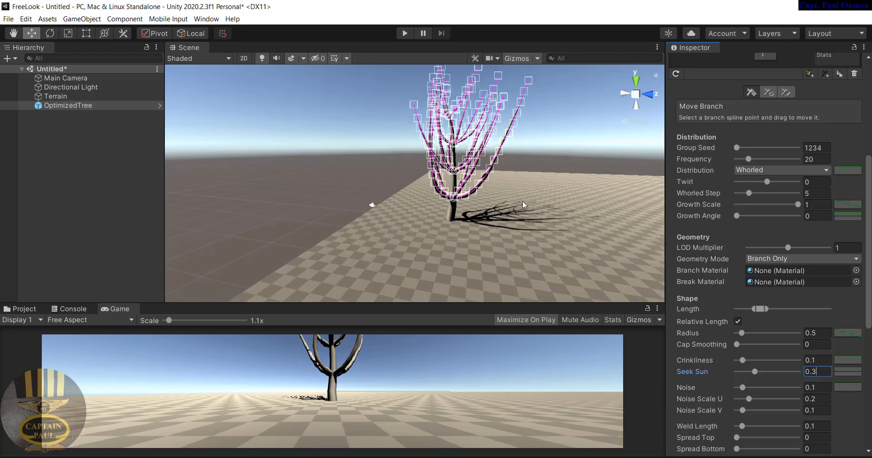
{"action": "scroll", "coordinate": [522, 205], "scroll_direction": "down", "scroll_amount": 2}
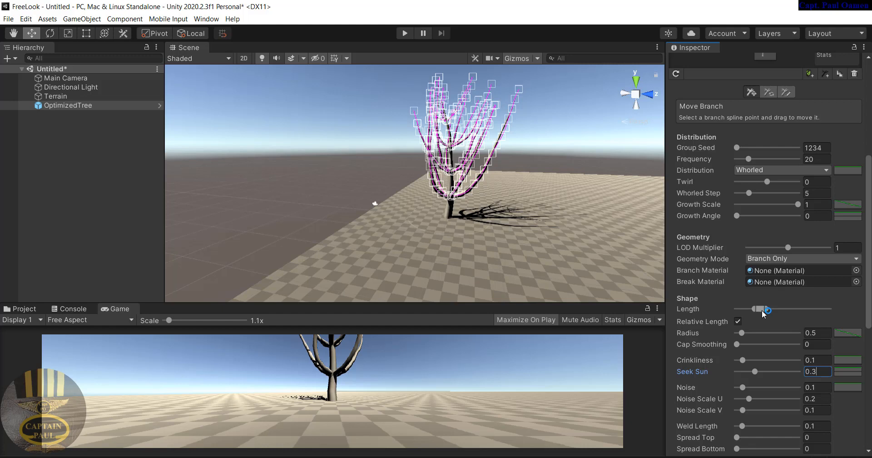
Increase the child branch group's Length range slightly and add a leaf group growing from those branches
{"action": "mouse_move", "coordinate": [766, 309]}
{"action": "left_mouse_down"}
{"action": "mouse_move", "coordinate": [808, 311]}
{"action": "mouse_move", "coordinate": [741, 309]}
{"action": "mouse_move", "coordinate": [768, 309]}
{"action": "left_mouse_up"}
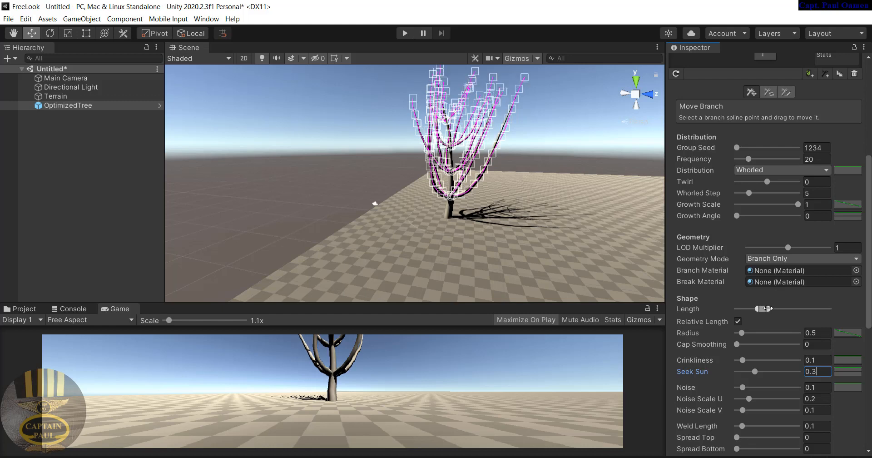
{"action": "left_click_drag", "start_coordinate": [870, 246], "coordinate": [871, 178]}
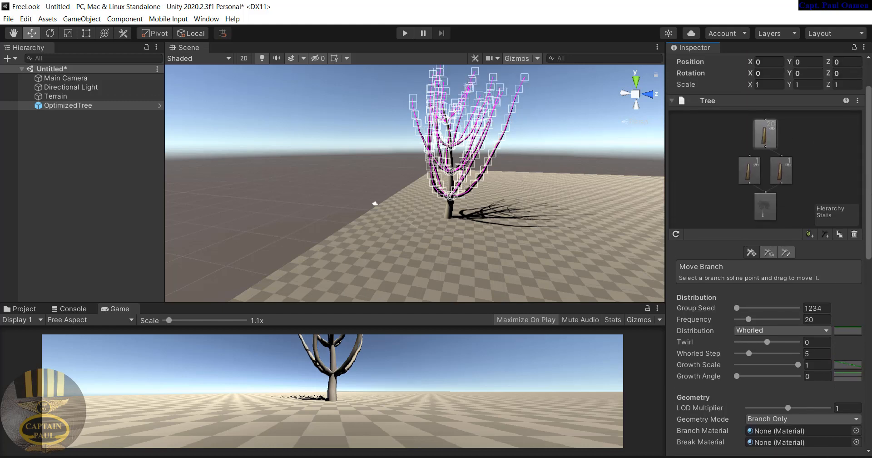
{"action": "left_click", "coordinate": [810, 234]}
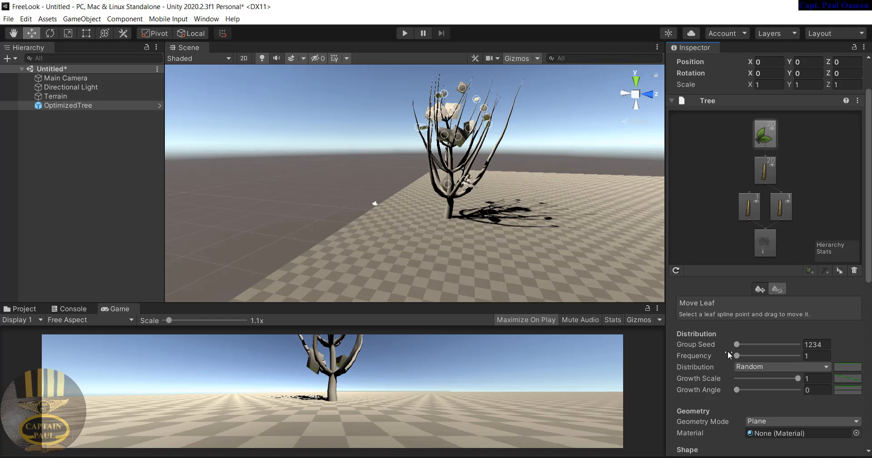
Set the leaf group's Frequency to 24 and deselect the tree to view its leaves
{"action": "left_click_drag", "start_coordinate": [738, 356], "coordinate": [751, 357]}
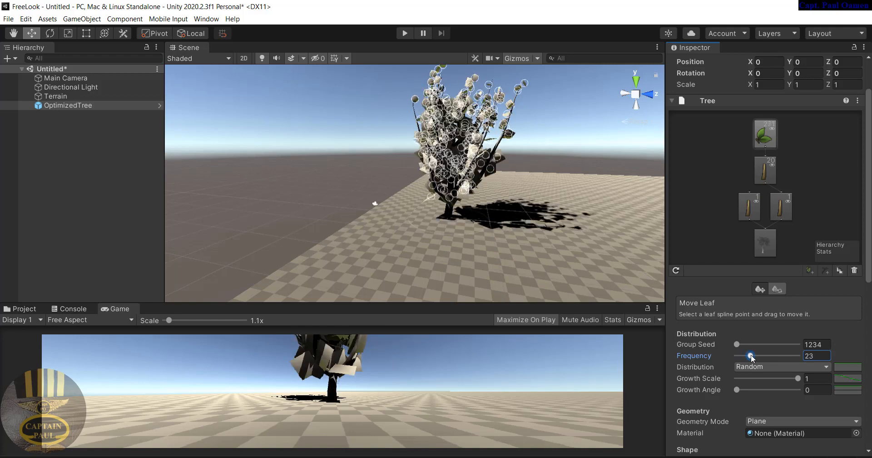
{"action": "left_click", "coordinate": [820, 357]}
{"action": "type", "text": "24"}
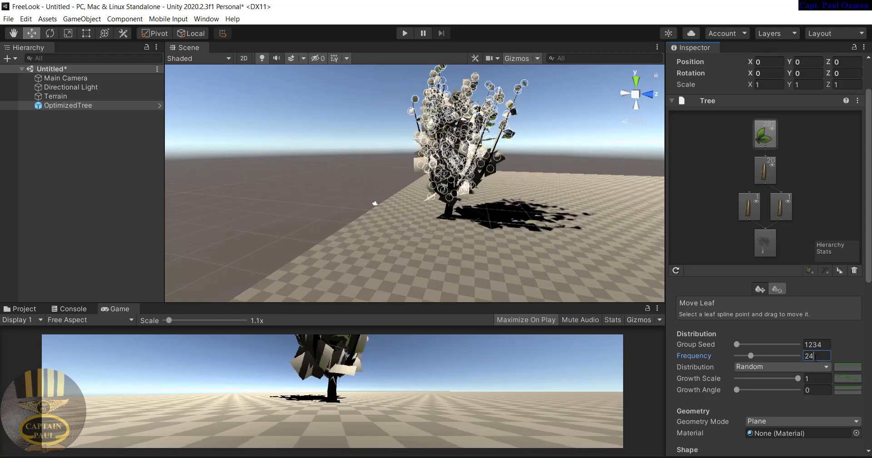
{"action": "key", "text": "Return"}
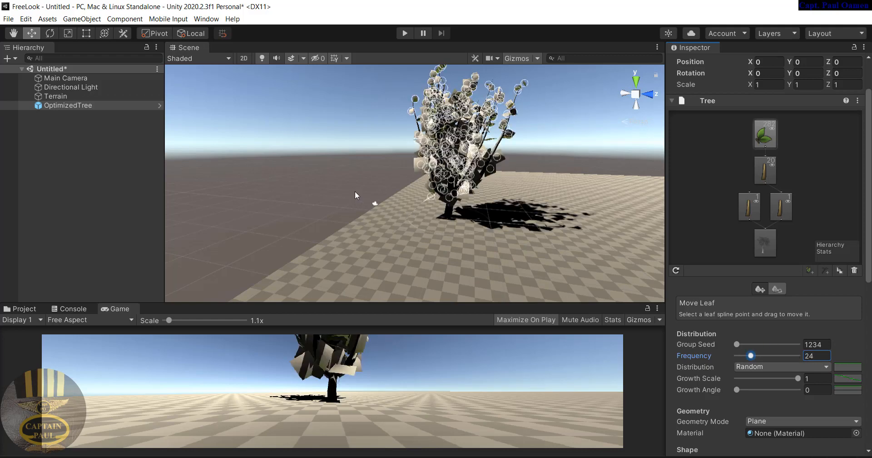
{"action": "left_click", "coordinate": [355, 191]}
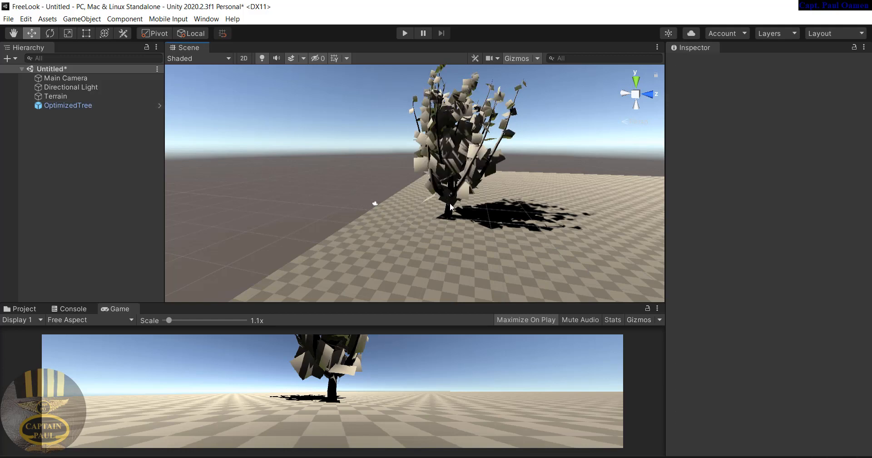
Preview the 31985 leaf texture and the bark-1024 texture in the project's root Assets folder
{"action": "left_click", "coordinate": [68, 105]}
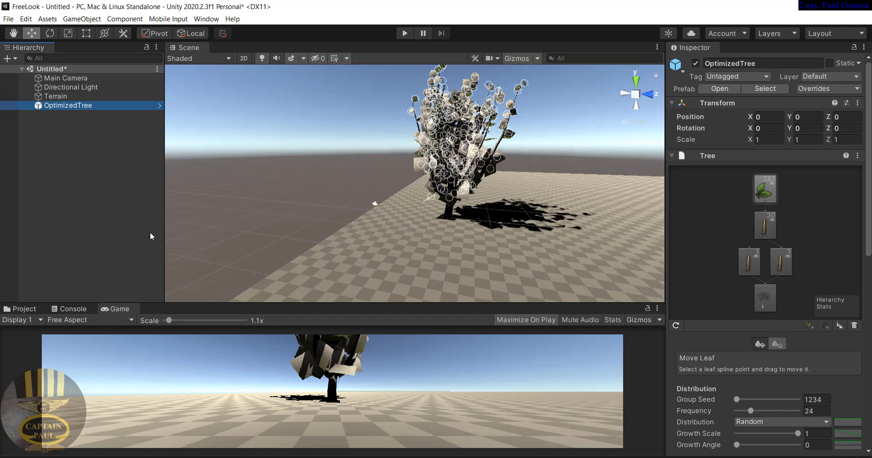
{"action": "left_click", "coordinate": [23, 309]}
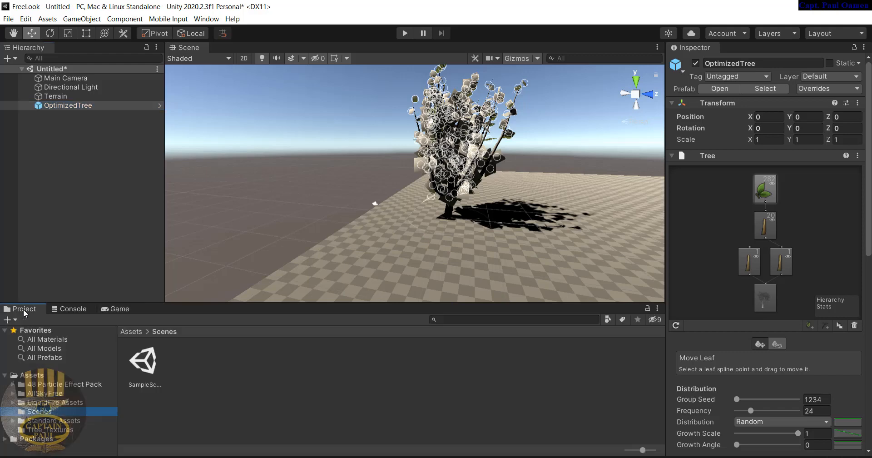
{"action": "left_click", "coordinate": [46, 374]}
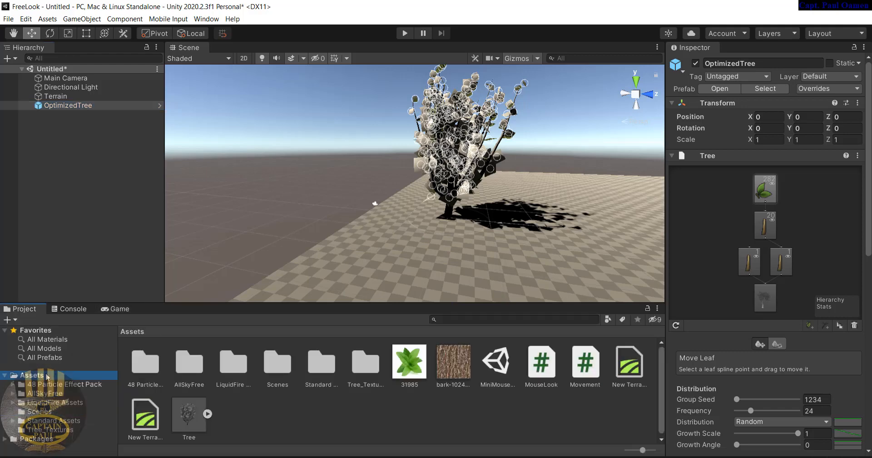
{"action": "left_click", "coordinate": [413, 366]}
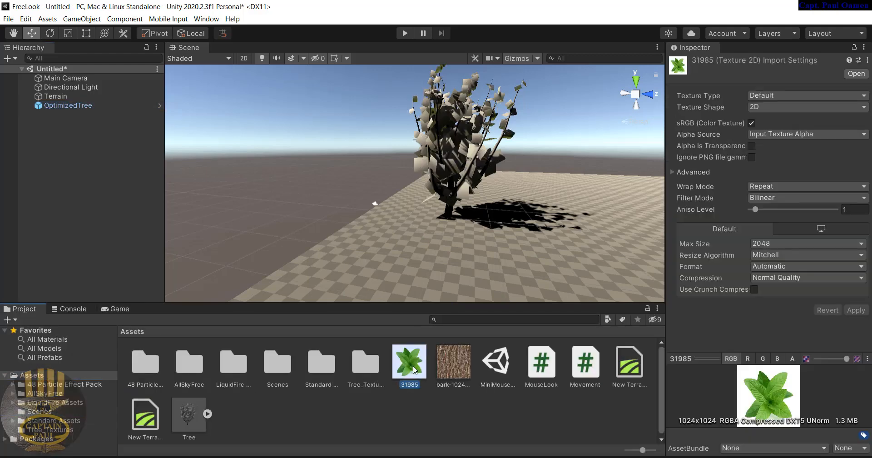
{"action": "left_click", "coordinate": [455, 364]}
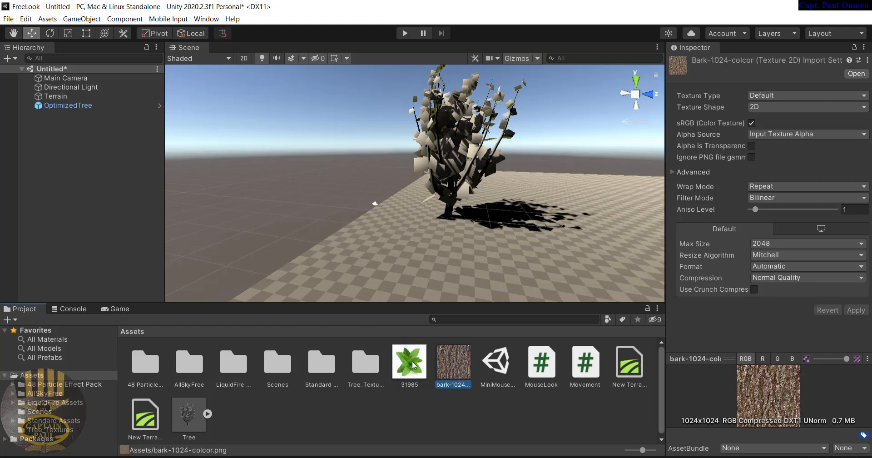
{"action": "left_click", "coordinate": [410, 364]}
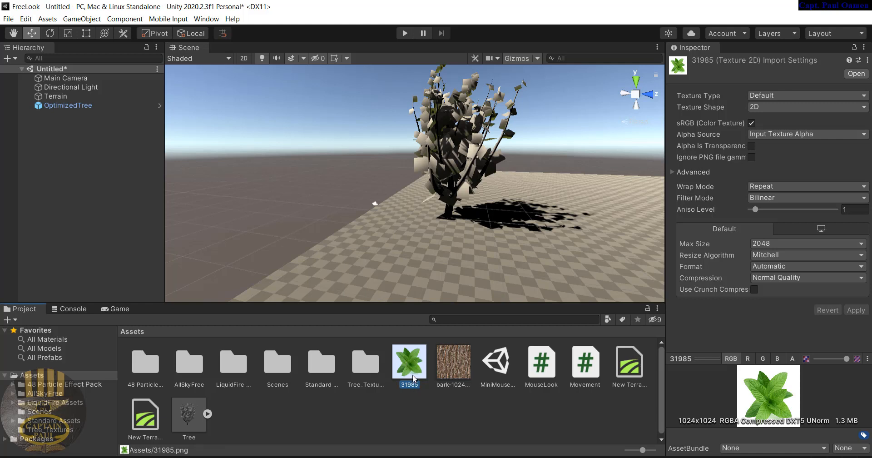
Reselect OptimizedTree's leaf group and check its geometry material setting
{"action": "left_click", "coordinate": [88, 107]}
{"action": "left_click", "coordinate": [762, 191]}
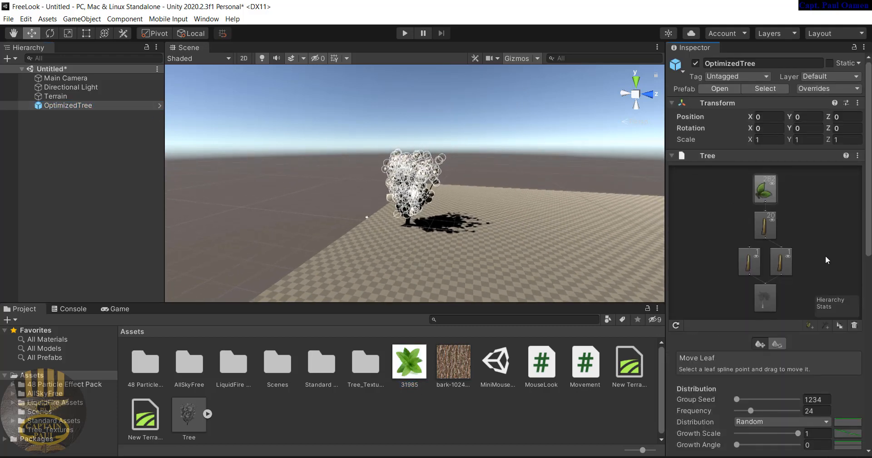
{"action": "scroll", "coordinate": [868, 235], "scroll_direction": "down", "scroll_amount": 5}
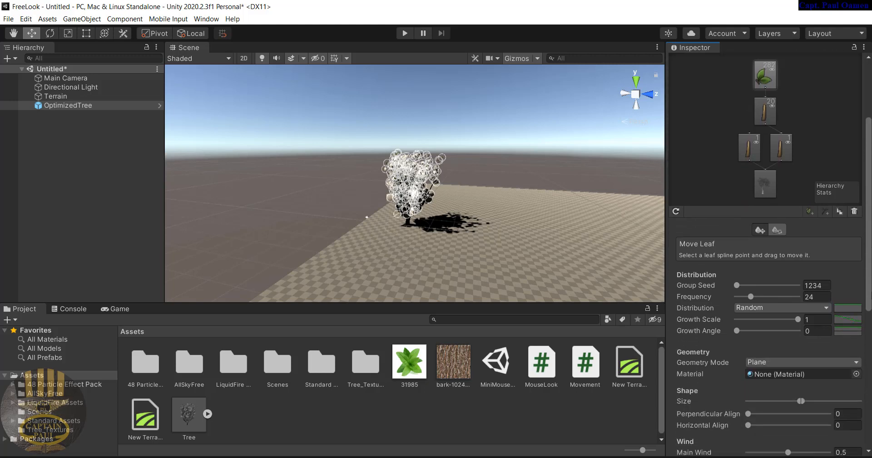
{"action": "scroll", "coordinate": [709, 280], "scroll_direction": "down", "scroll_amount": 3}
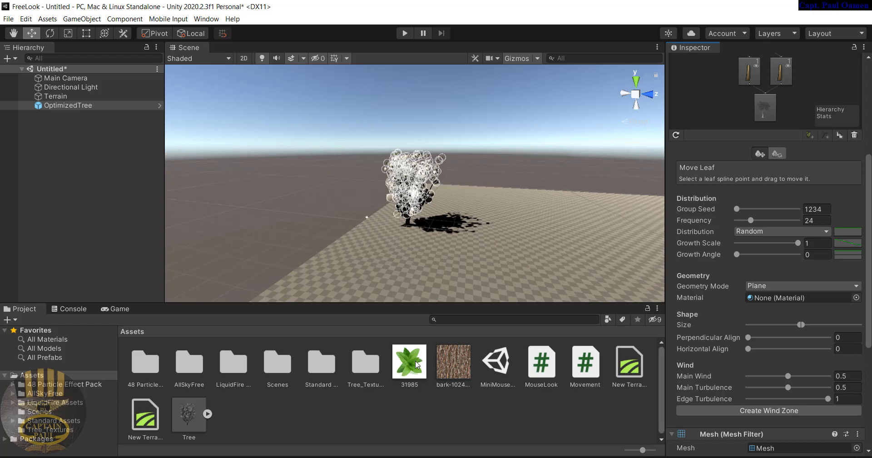
Create a material named leaves in the Assets folder and use the 31985 texture as its Albedo map
{"action": "right_click", "coordinate": [415, 409]}
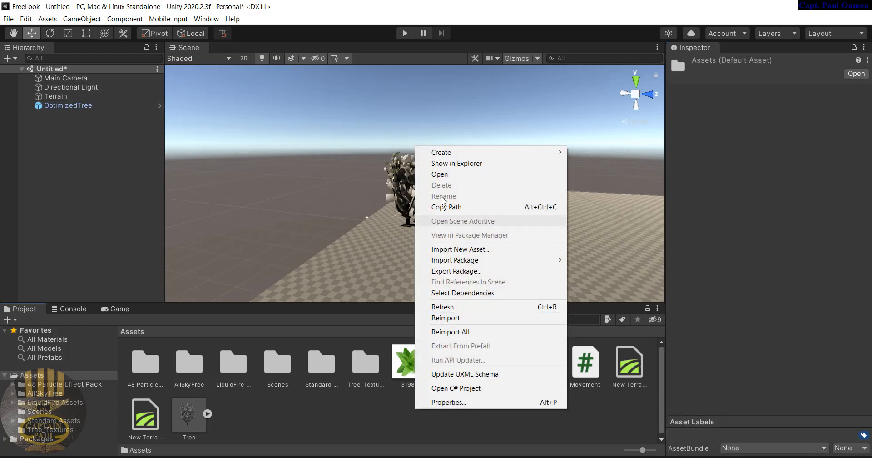
{"action": "mouse_move", "coordinate": [447, 155]}
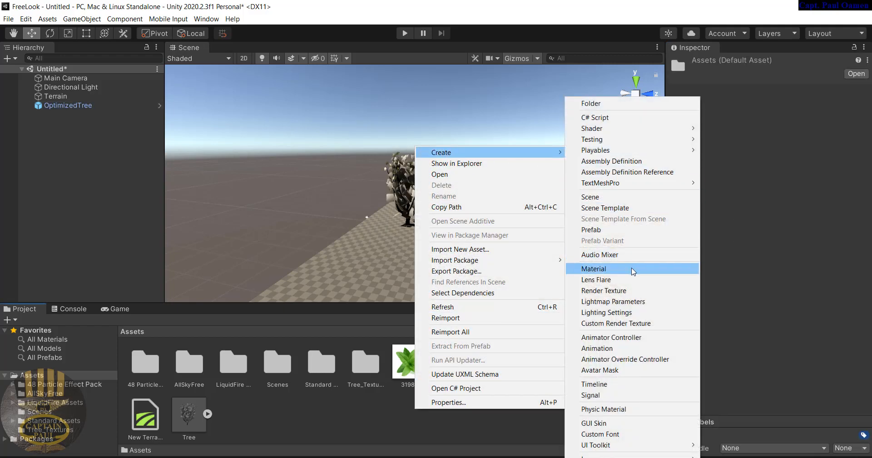
{"action": "left_click", "coordinate": [618, 269]}
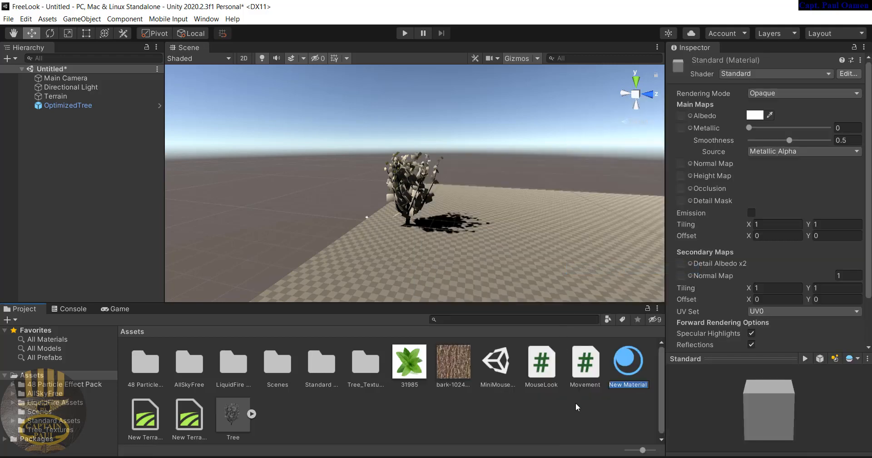
{"action": "key", "text": "BackSpace"}
{"action": "key", "text": "Return"}
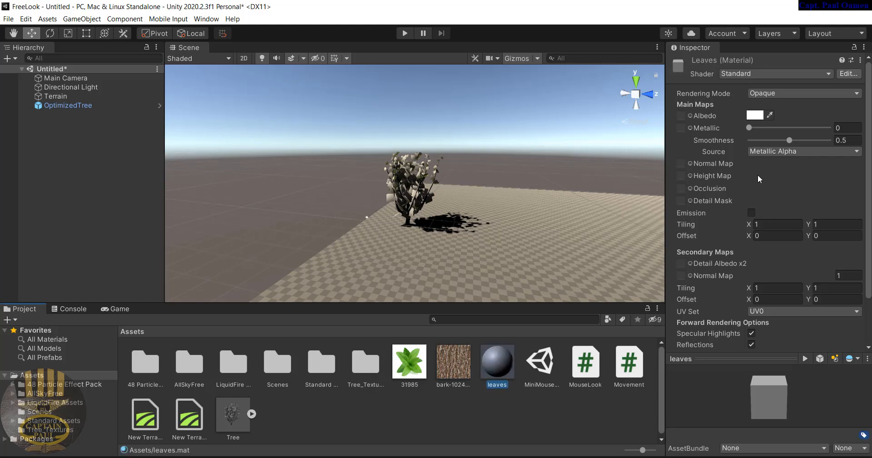
{"action": "left_click", "coordinate": [690, 115]}
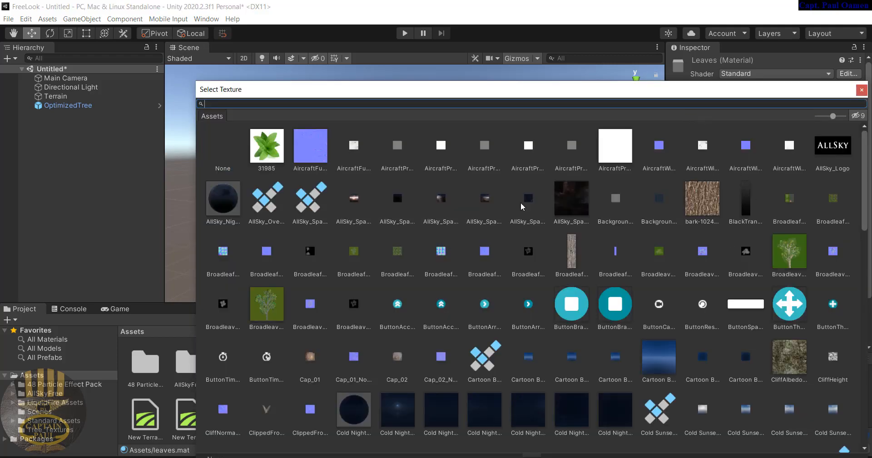
{"action": "left_click", "coordinate": [267, 146]}
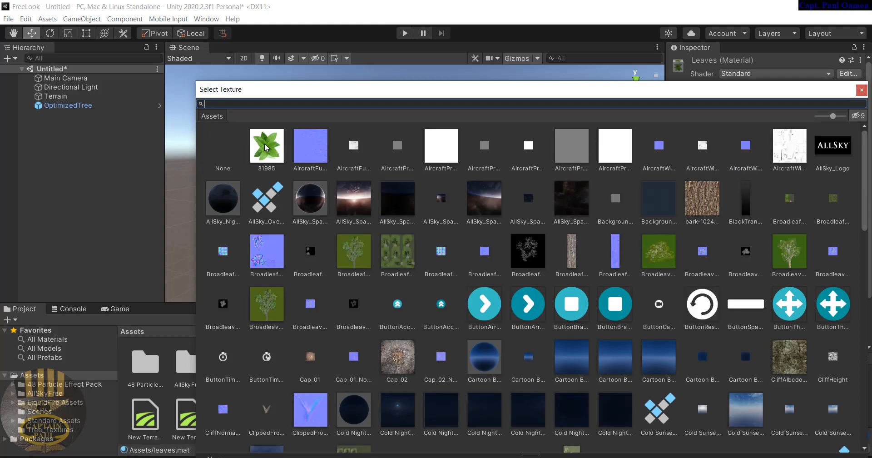
{"action": "double_click", "coordinate": [267, 147]}
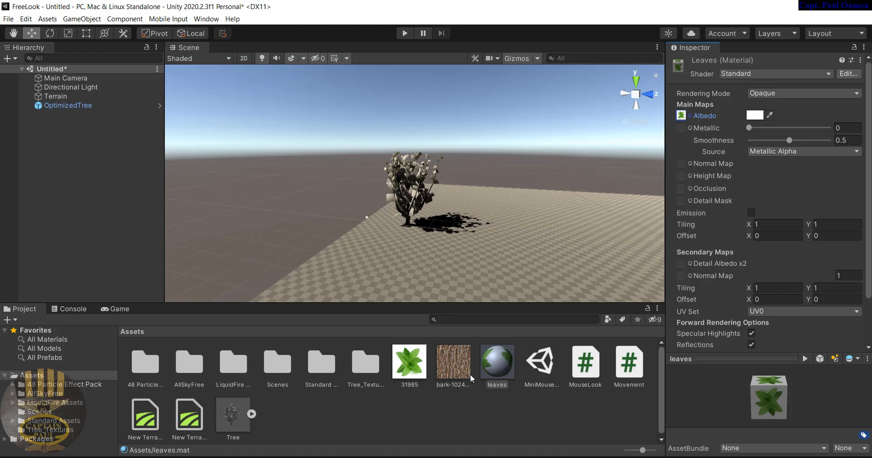
Create a material named bark in the Assets folder and use the bark-1024 texture as its Albedo map
{"action": "right_click", "coordinate": [436, 415]}
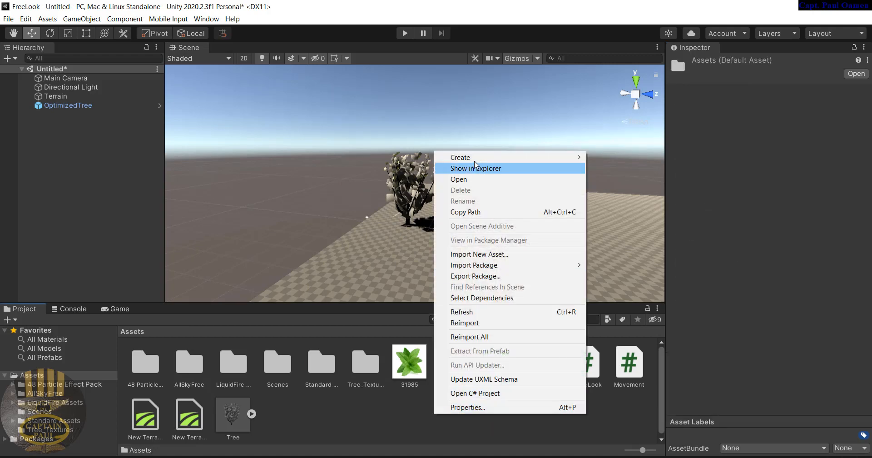
{"action": "mouse_move", "coordinate": [476, 162]}
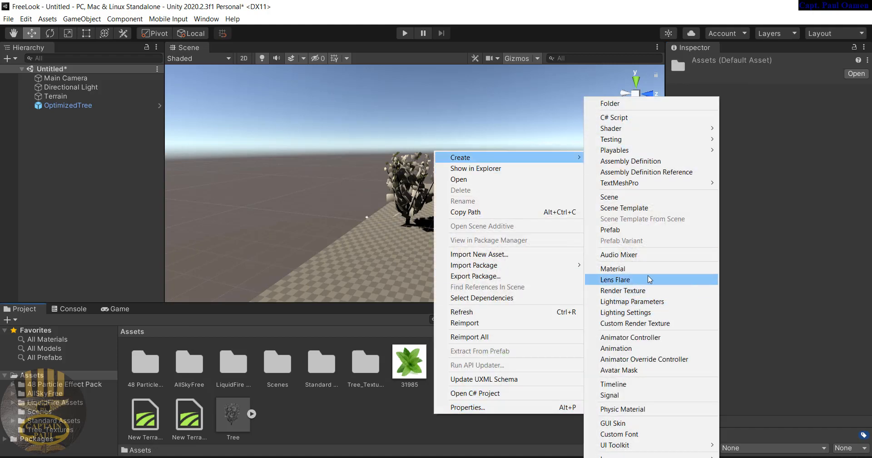
{"action": "left_click", "coordinate": [647, 268]}
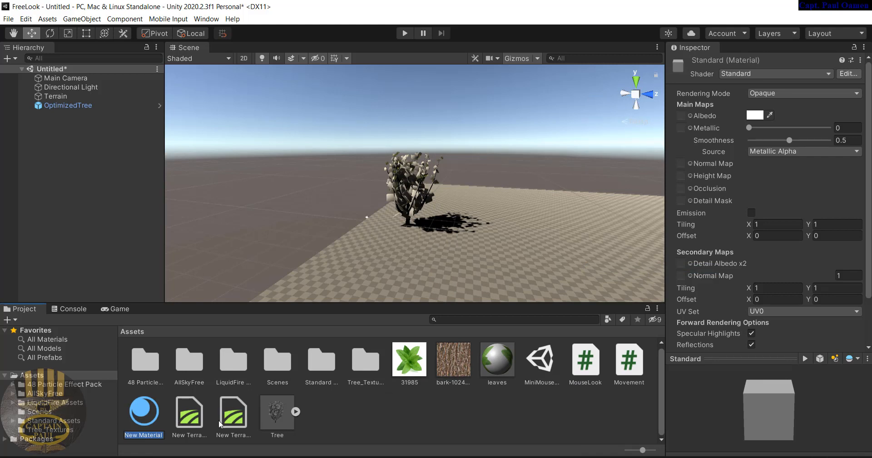
{"action": "type", "text": "bark"}
{"action": "key", "text": "Return"}
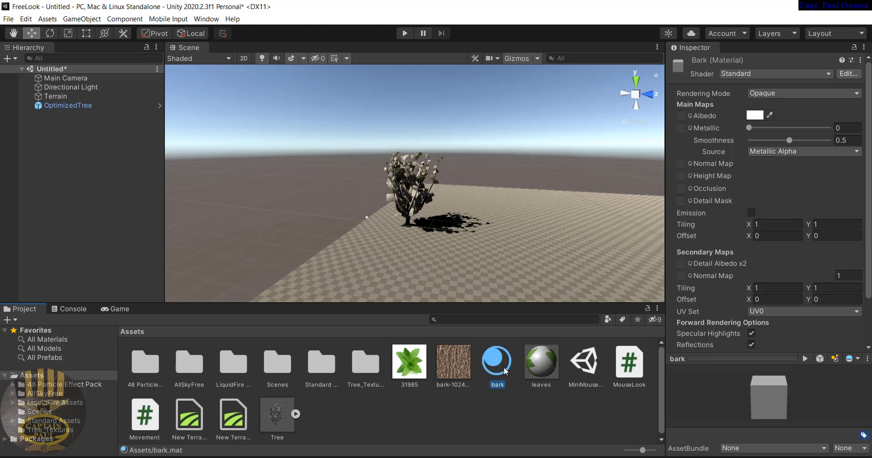
{"action": "left_click", "coordinate": [691, 116]}
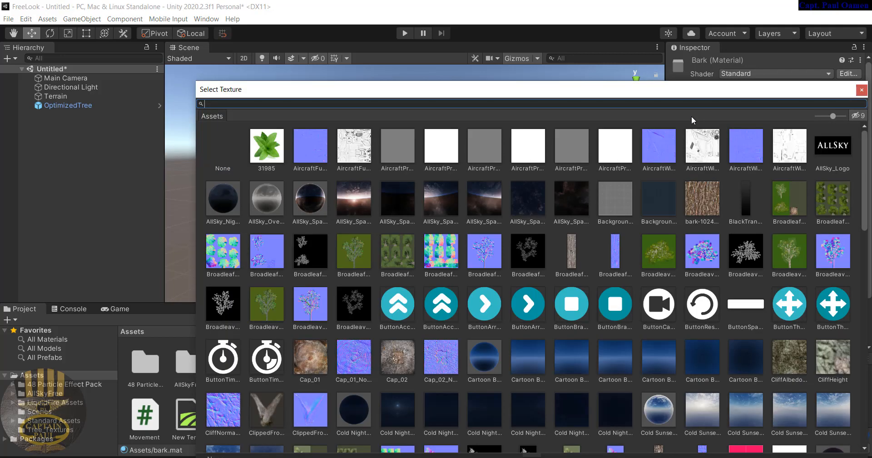
{"action": "left_click", "coordinate": [704, 203]}
{"action": "double_click", "coordinate": [704, 203]}
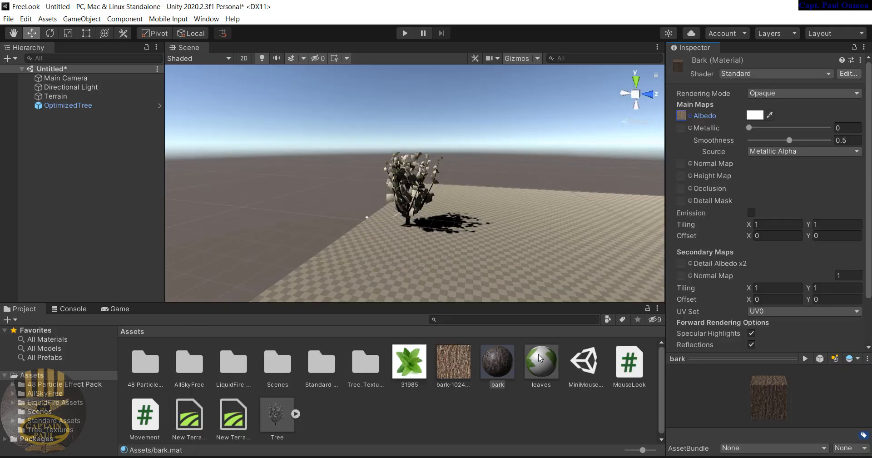
Assign the leaves material to OptimizedTree's leaf group and apply the Nature/Tree Creator Leaves Fast shader to it
{"action": "left_click", "coordinate": [64, 105]}
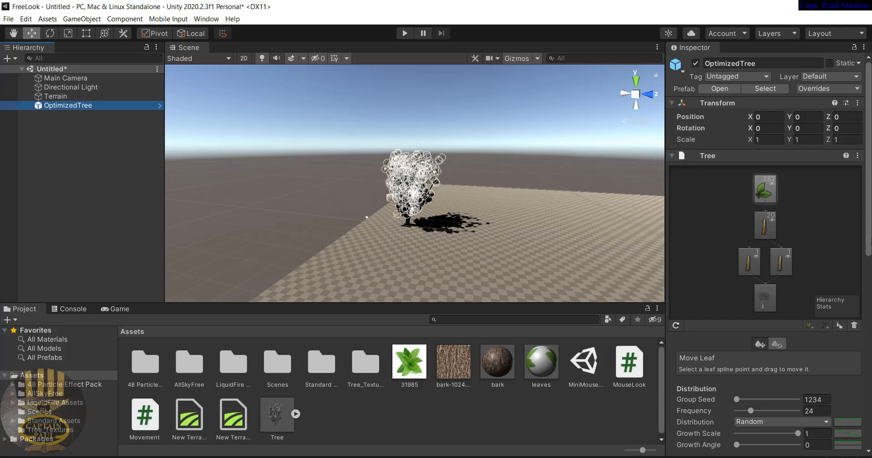
{"action": "left_click", "coordinate": [773, 187]}
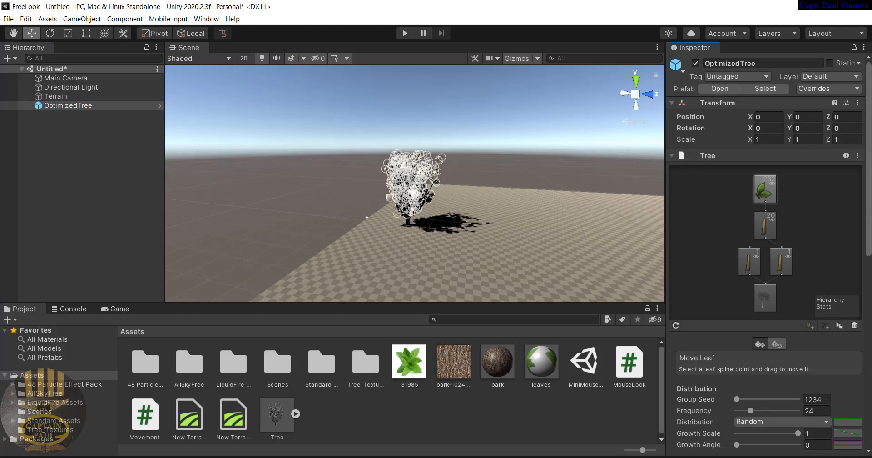
{"action": "scroll", "coordinate": [868, 229], "scroll_direction": "down", "scroll_amount": 5}
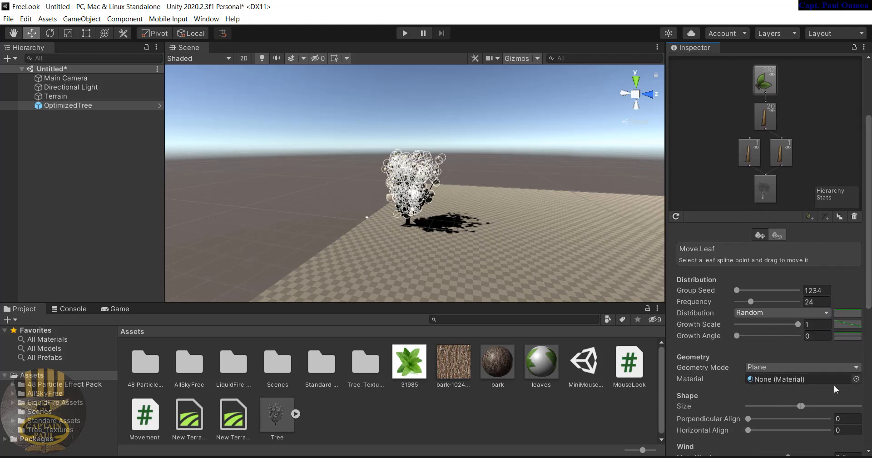
{"action": "left_click", "coordinate": [855, 378]}
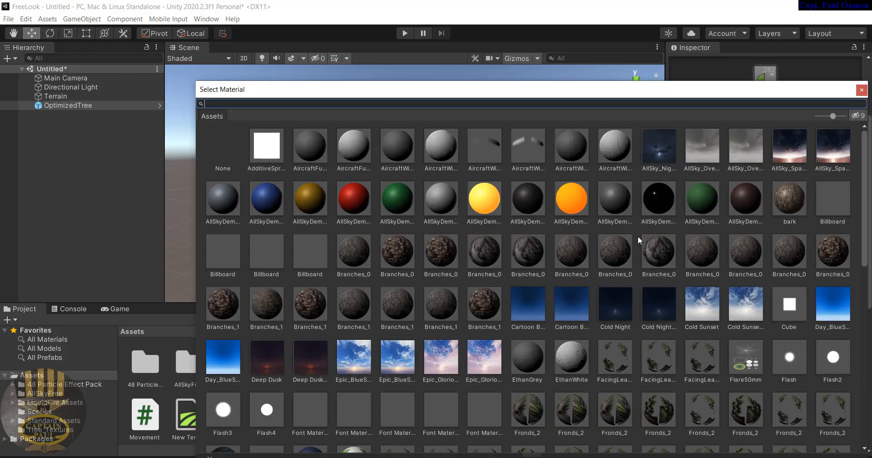
{"action": "scroll", "coordinate": [868, 236], "scroll_direction": "down", "scroll_amount": 2}
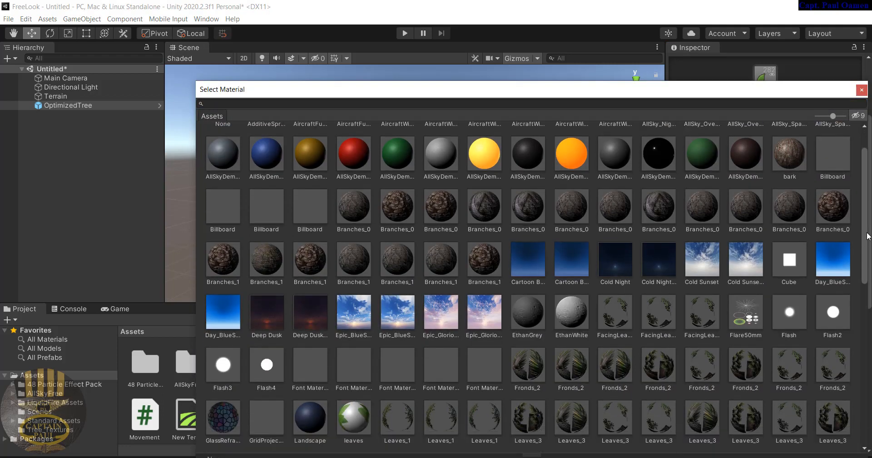
{"action": "scroll", "coordinate": [867, 236], "scroll_direction": "down", "scroll_amount": 8}
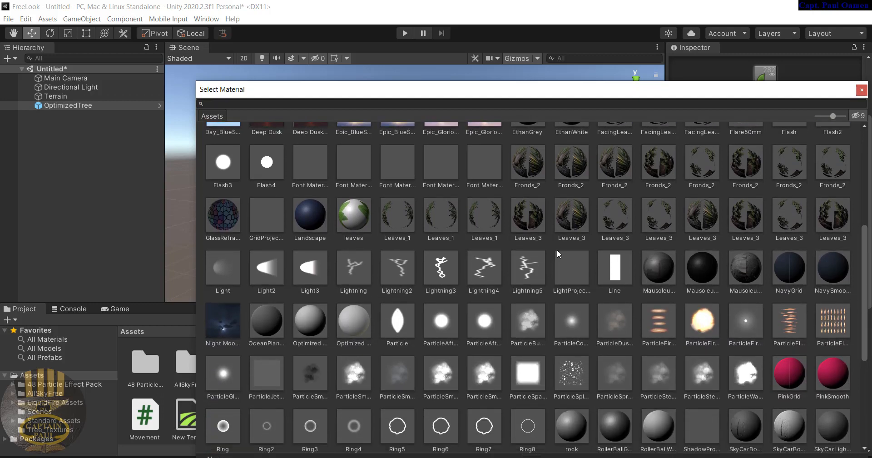
{"action": "double_click", "coordinate": [356, 223]}
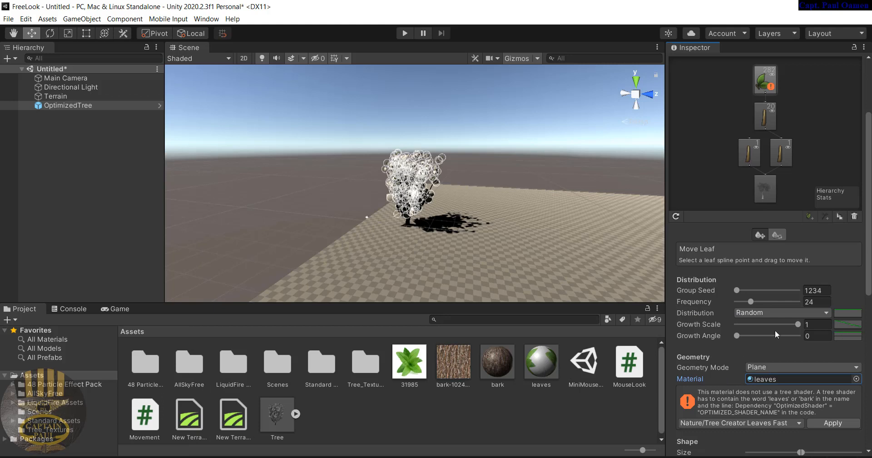
{"action": "scroll", "coordinate": [706, 304], "scroll_direction": "down", "scroll_amount": 3}
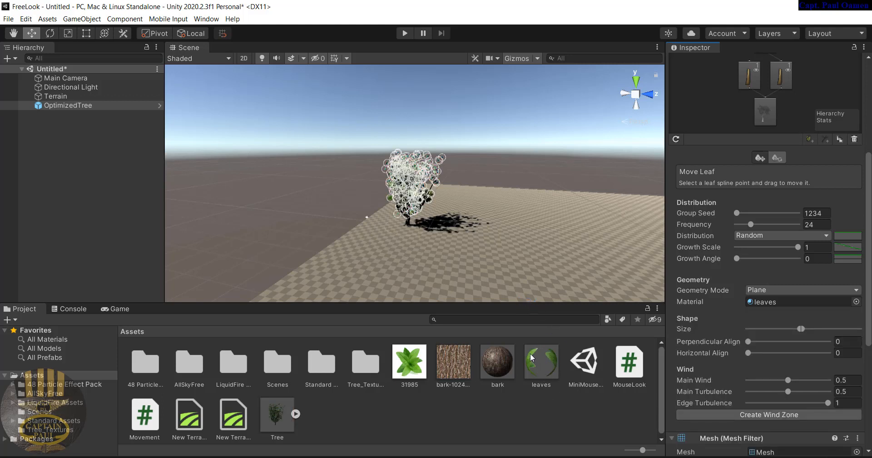
Set bark as the branch material of OptimizedTree's upper branch group, the one carrying the leaves
{"action": "left_click", "coordinate": [345, 207]}
{"action": "scroll", "coordinate": [417, 198], "scroll_direction": "up", "scroll_amount": 8}
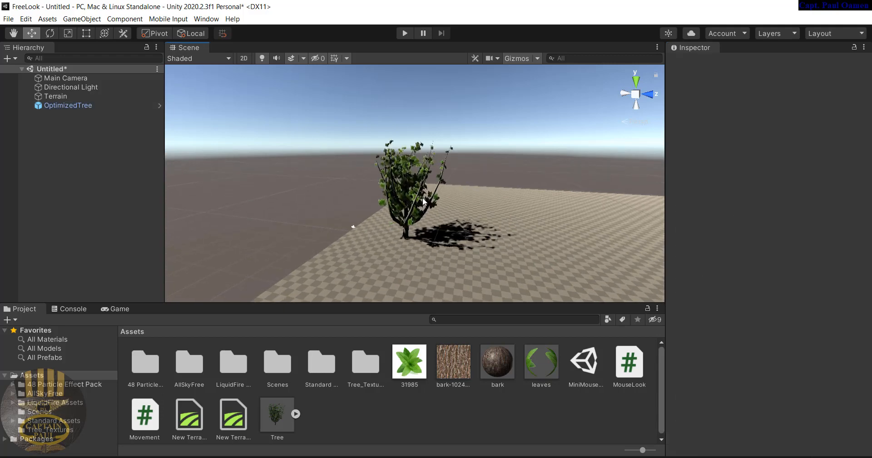
{"action": "scroll", "coordinate": [428, 197], "scroll_direction": "up", "scroll_amount": 6}
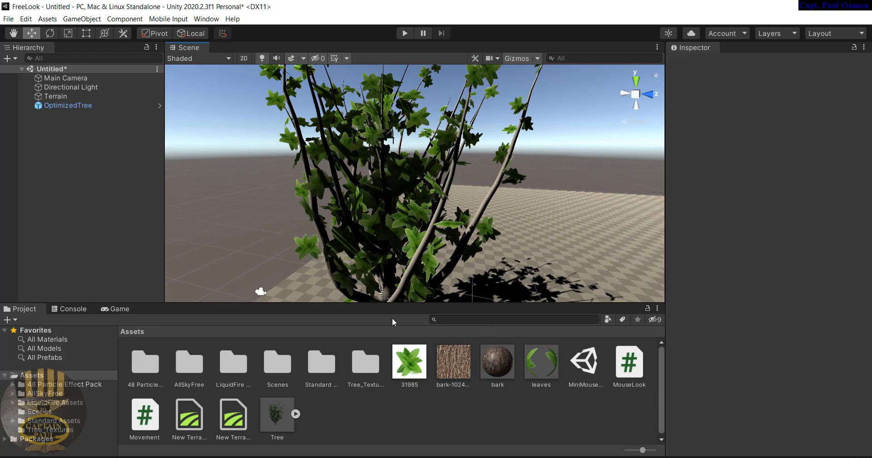
{"action": "left_click", "coordinate": [411, 266]}
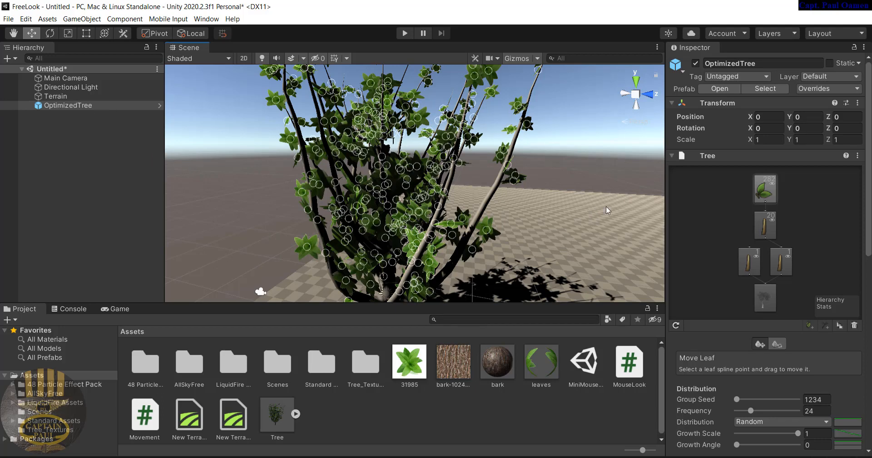
{"action": "left_click", "coordinate": [765, 223]}
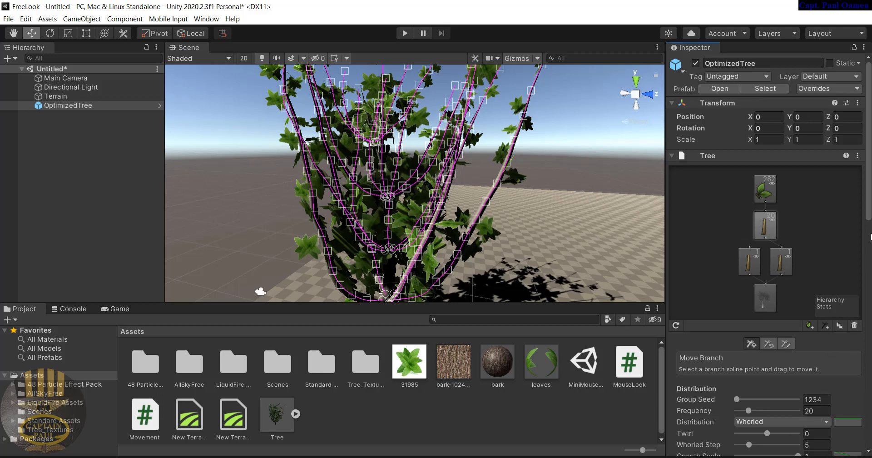
{"action": "left_click_drag", "start_coordinate": [870, 214], "coordinate": [871, 280]}
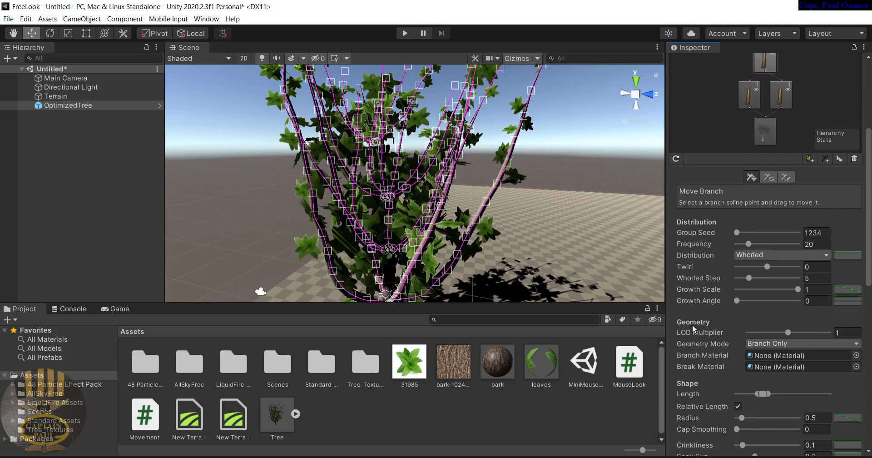
{"action": "left_click", "coordinate": [856, 355]}
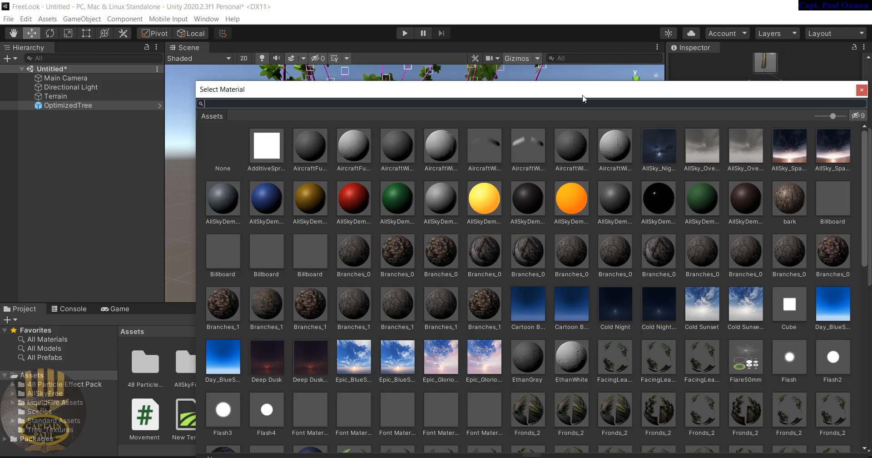
{"action": "left_click_drag", "start_coordinate": [583, 95], "coordinate": [554, 43]}
{"action": "scroll", "coordinate": [740, 204], "scroll_direction": "down", "scroll_amount": 3}
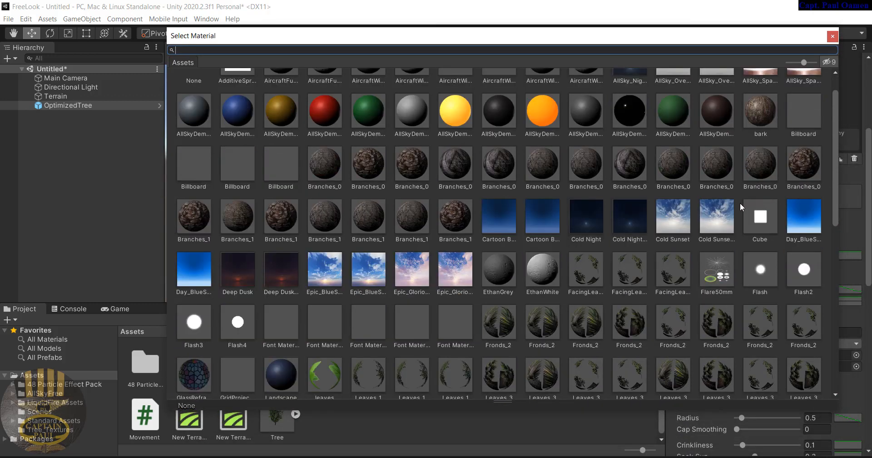
{"action": "scroll", "coordinate": [740, 203], "scroll_direction": "up", "scroll_amount": 1}
{"action": "left_click", "coordinate": [764, 113]}
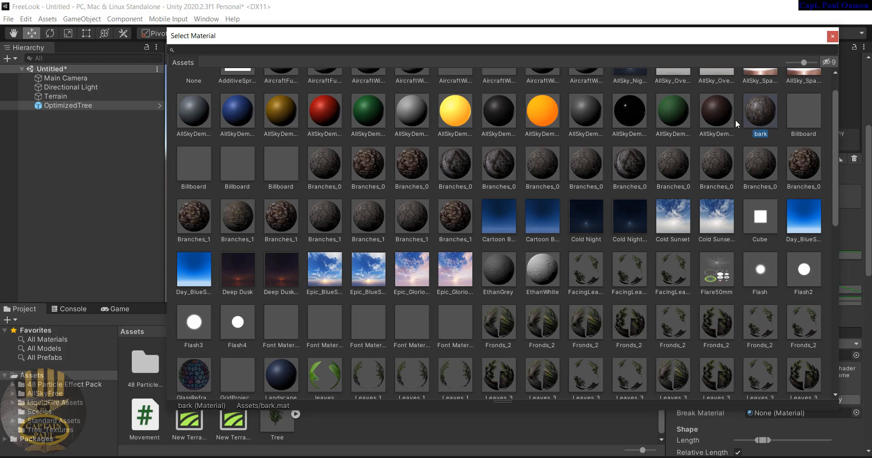
{"action": "double_click", "coordinate": [760, 106]}
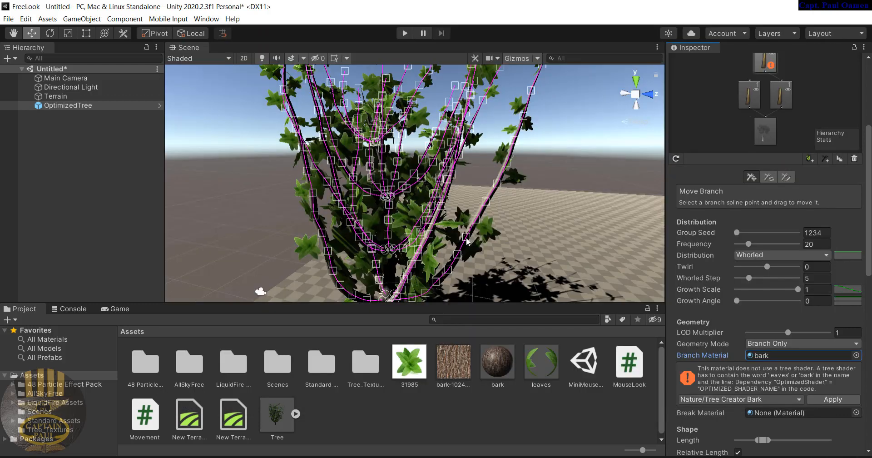
Apply the Nature/Tree Creator Bark shader to the upper branch group's bark material and view the whole tree
{"action": "left_click", "coordinate": [274, 243]}
{"action": "left_click", "coordinate": [460, 249]}
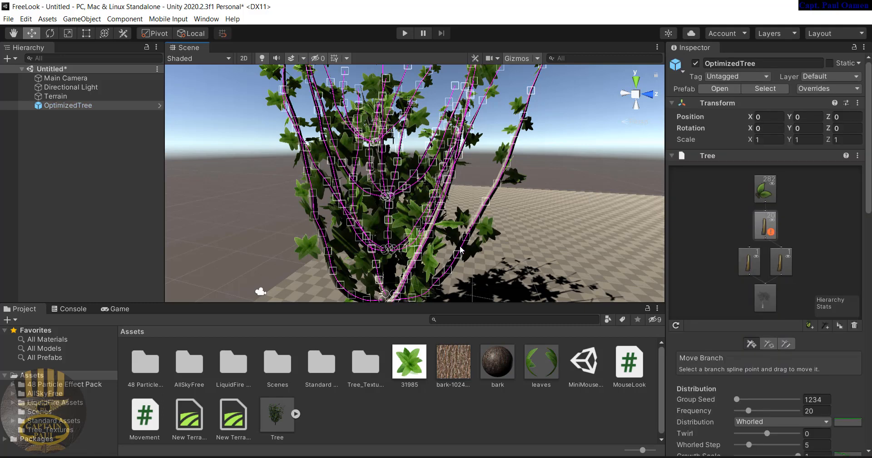
{"action": "left_click", "coordinate": [753, 260]}
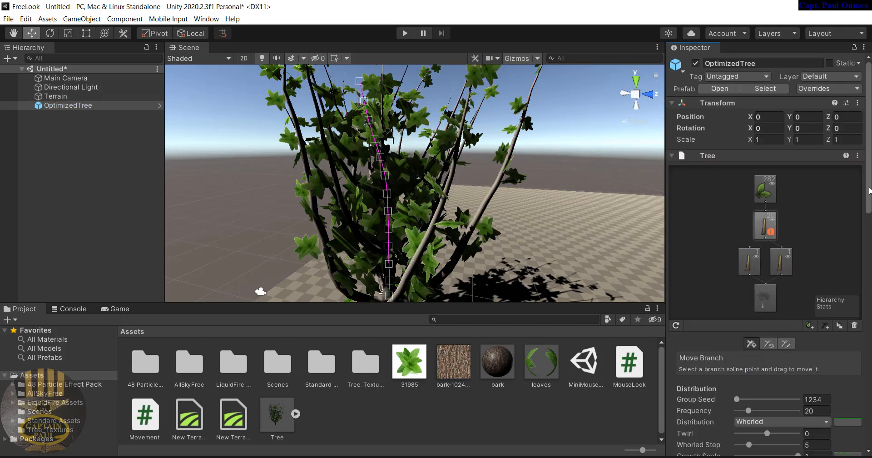
{"action": "left_click_drag", "start_coordinate": [868, 188], "coordinate": [871, 279]}
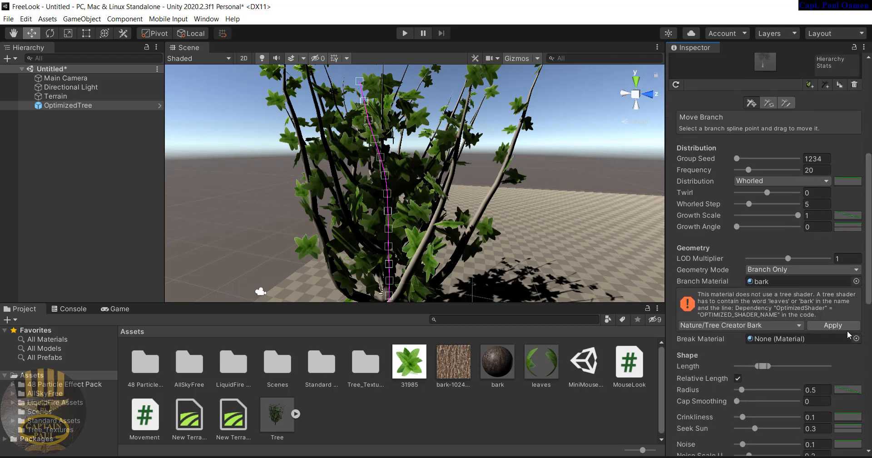
{"action": "left_click", "coordinate": [847, 328]}
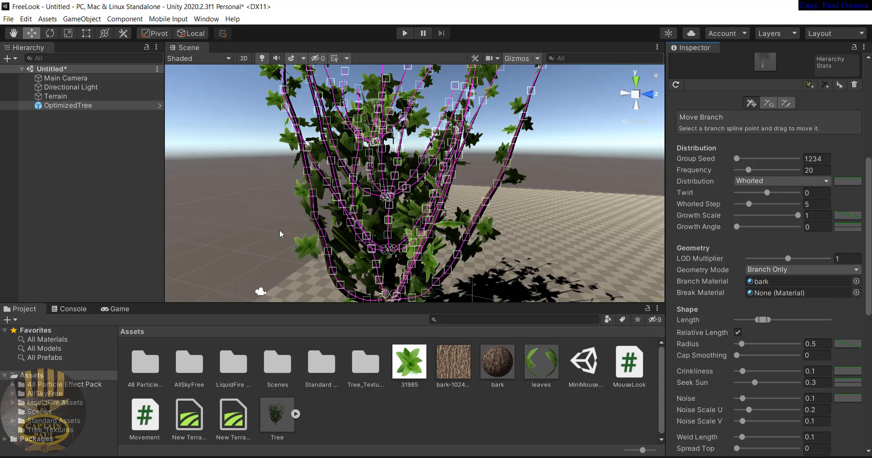
{"action": "left_click", "coordinate": [249, 222]}
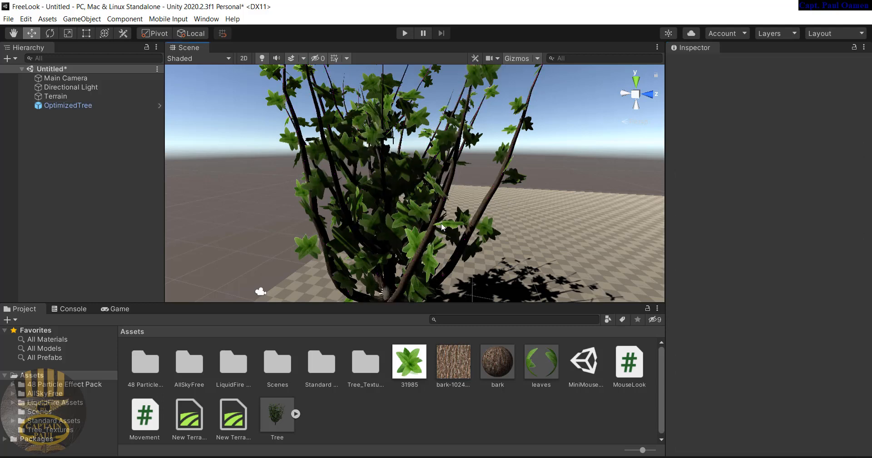
{"action": "scroll", "coordinate": [460, 193], "scroll_direction": "down", "scroll_amount": 8}
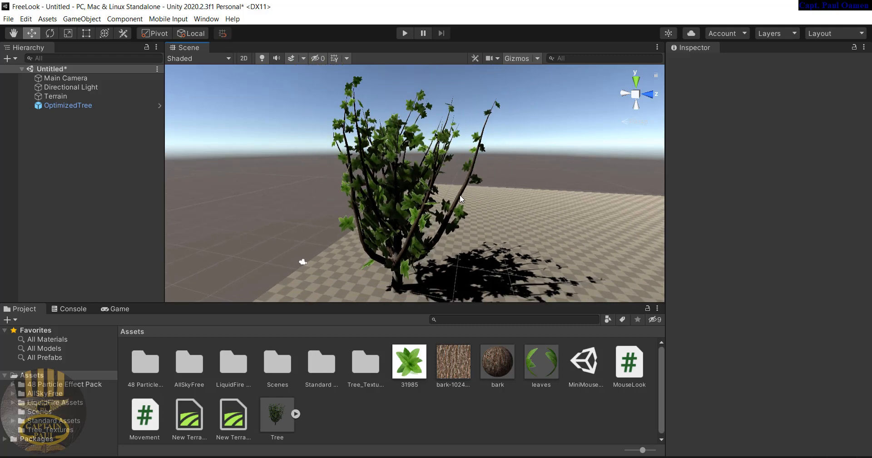
{"action": "scroll", "coordinate": [460, 195], "scroll_direction": "down", "scroll_amount": 4}
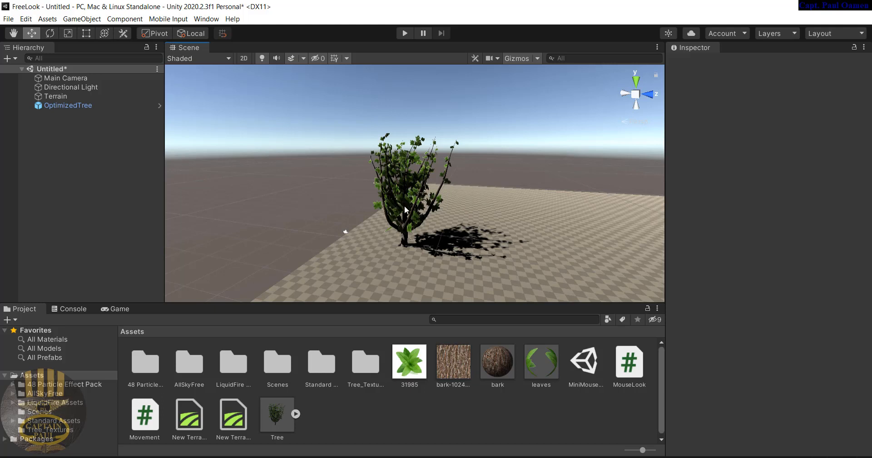
{"action": "left_click", "coordinate": [526, 243]}
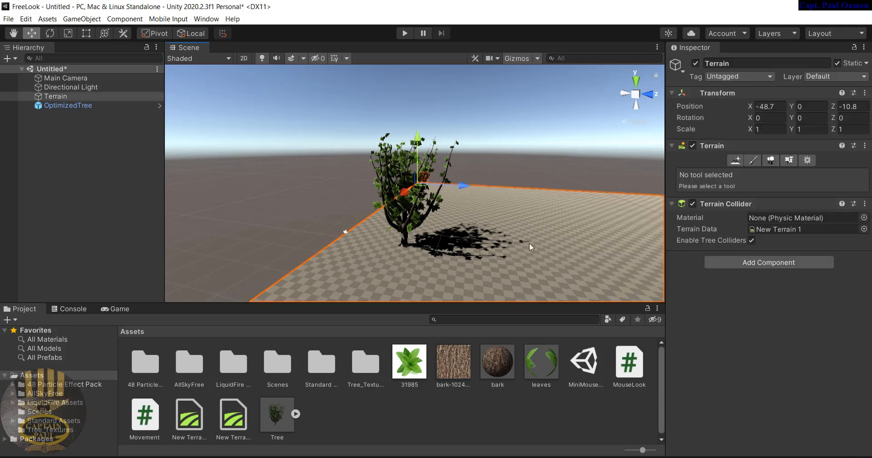
{"action": "middle_click_drag", "start_coordinate": [543, 243], "coordinate": [404, 198]}
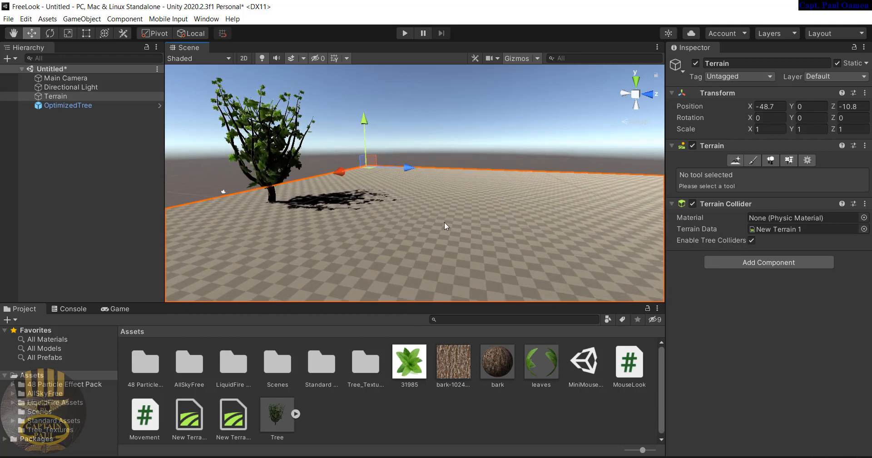
{"action": "left_click", "coordinate": [451, 157]}
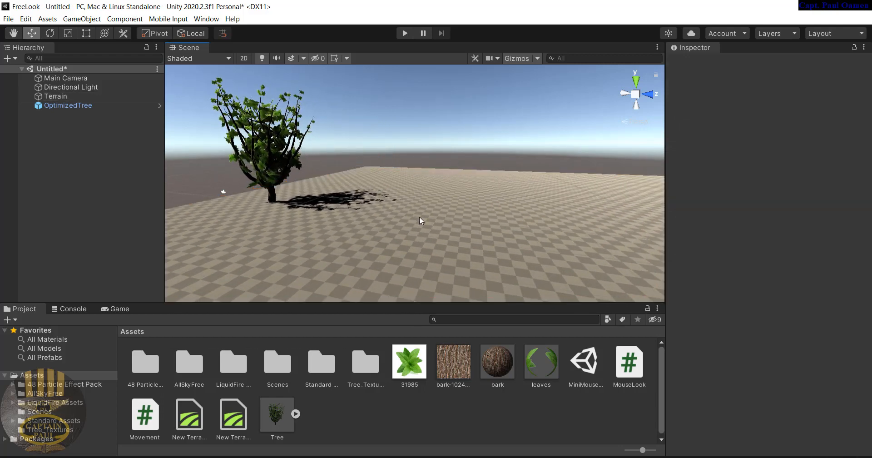
{"action": "left_click", "coordinate": [275, 152]}
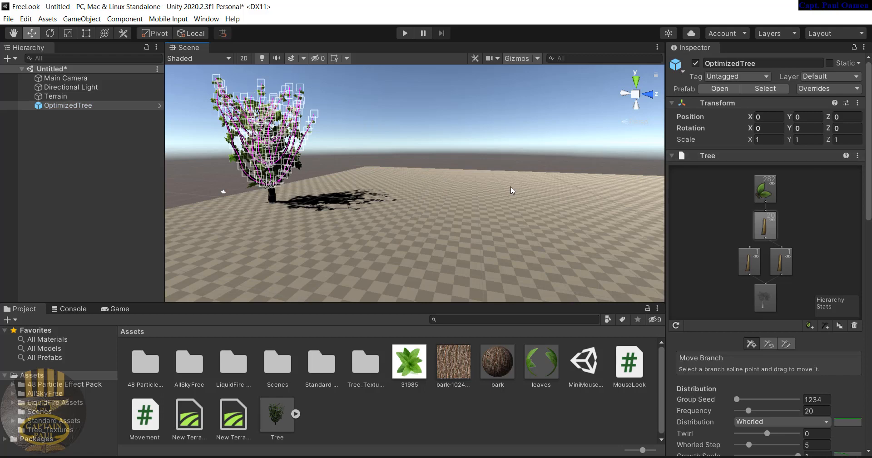
Add the Tree prefab to the Terrain's Paint Trees list with a bend factor of 0
{"action": "left_click", "coordinate": [451, 200]}
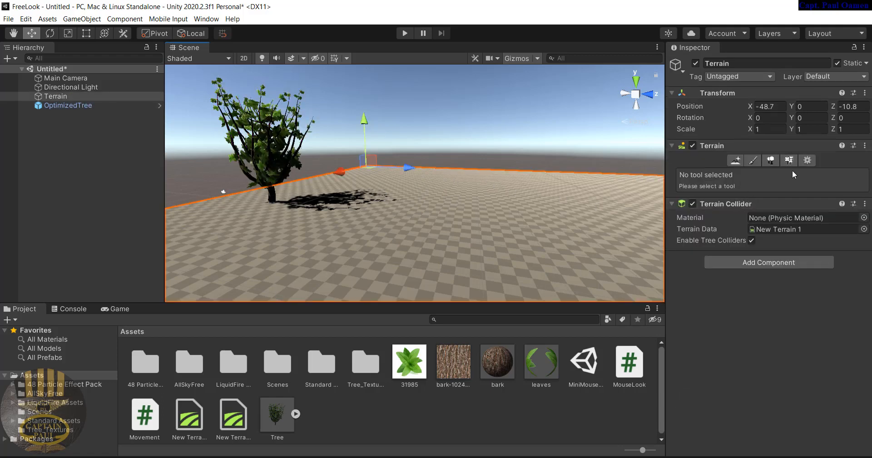
{"action": "left_click", "coordinate": [772, 160]}
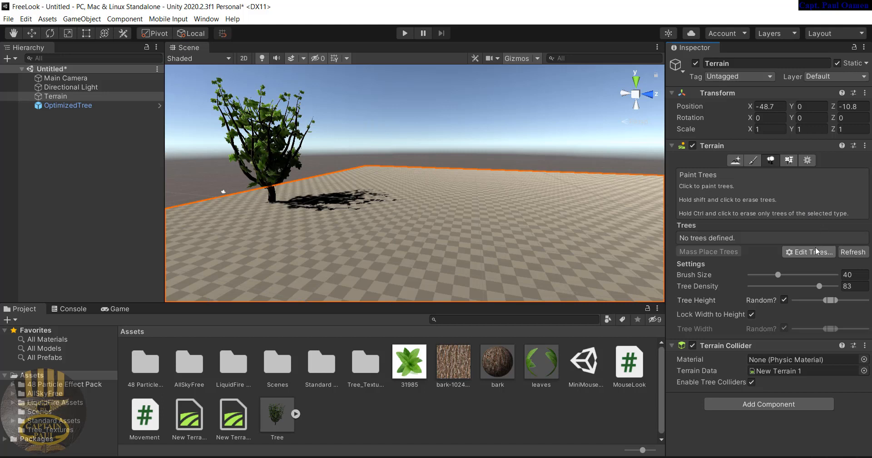
{"action": "left_click", "coordinate": [800, 253]}
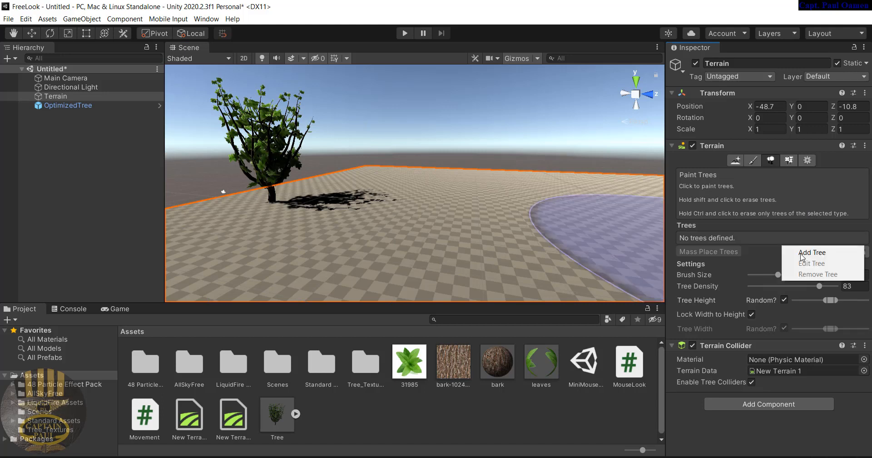
{"action": "left_click", "coordinate": [805, 253]}
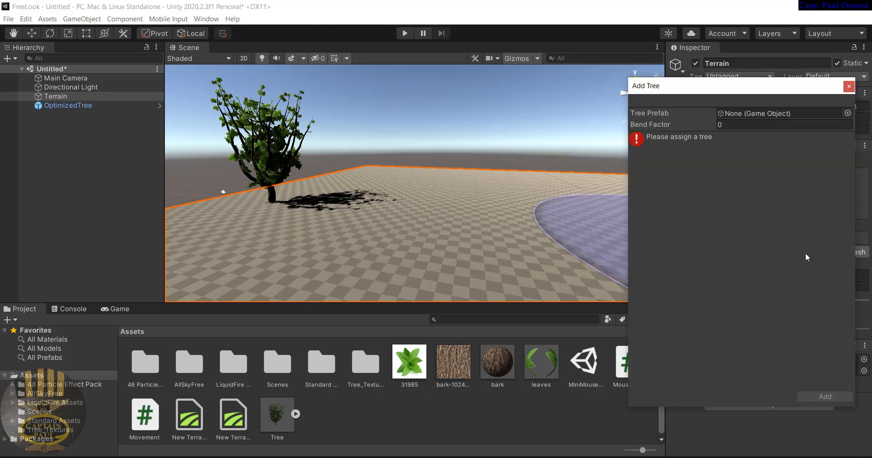
{"action": "left_click", "coordinate": [848, 113]}
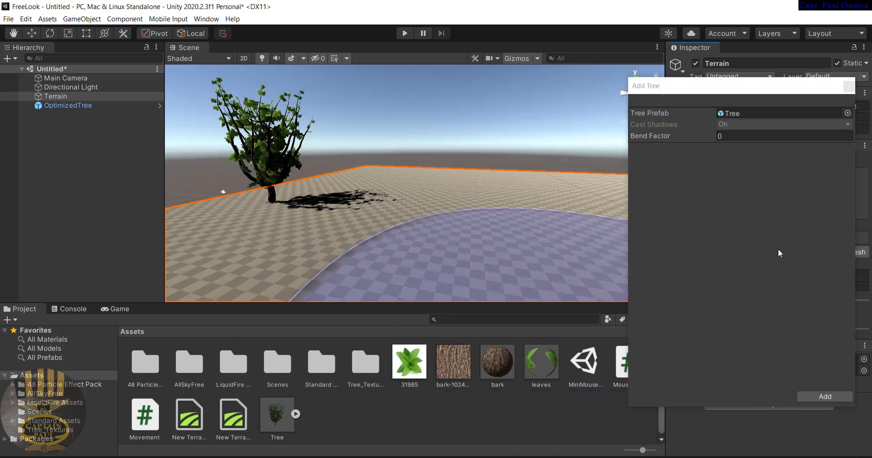
{"action": "left_click", "coordinate": [848, 113]}
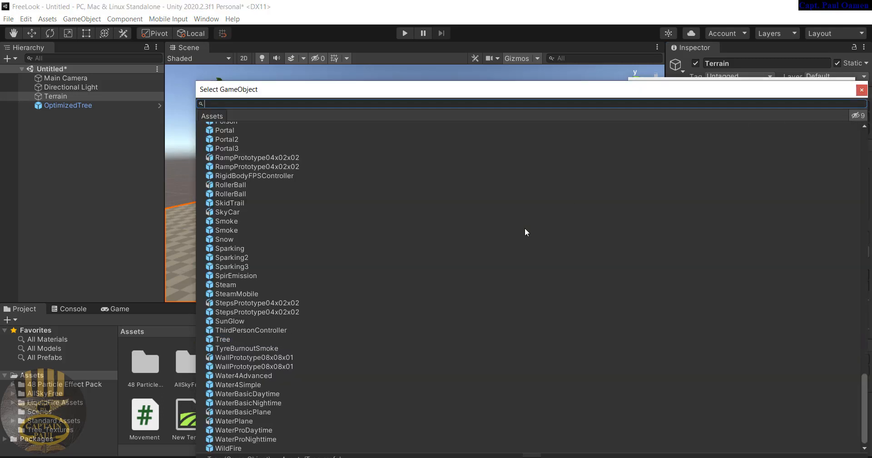
{"action": "left_click", "coordinate": [225, 338]}
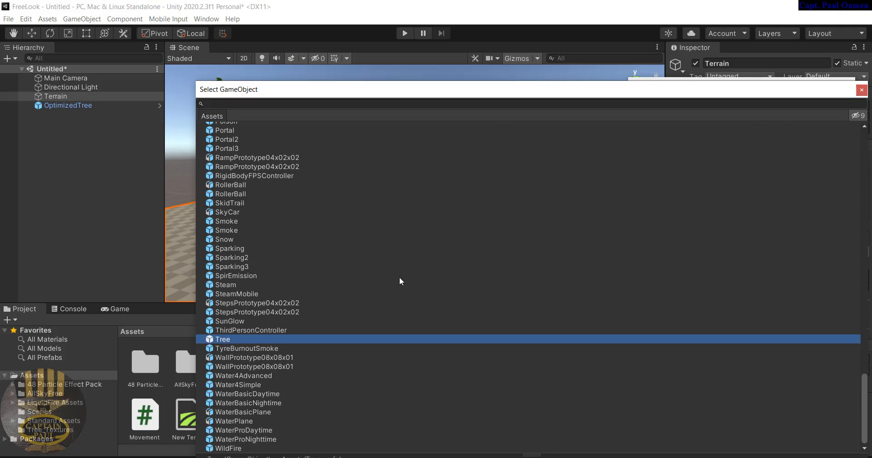
{"action": "left_click_drag", "start_coordinate": [650, 89], "coordinate": [623, 42]}
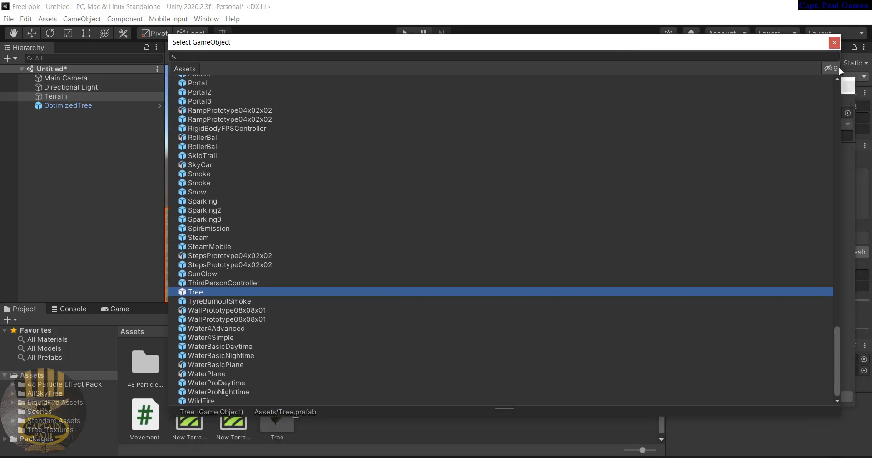
{"action": "left_click", "coordinate": [839, 44]}
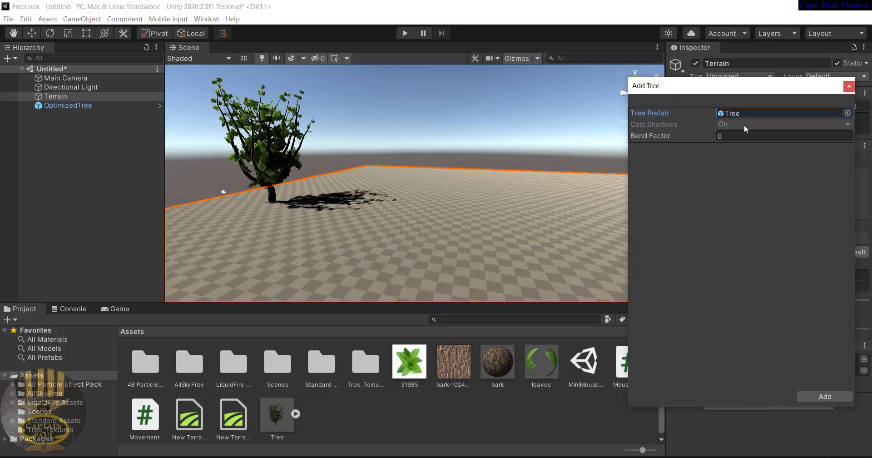
{"action": "left_click", "coordinate": [822, 397]}
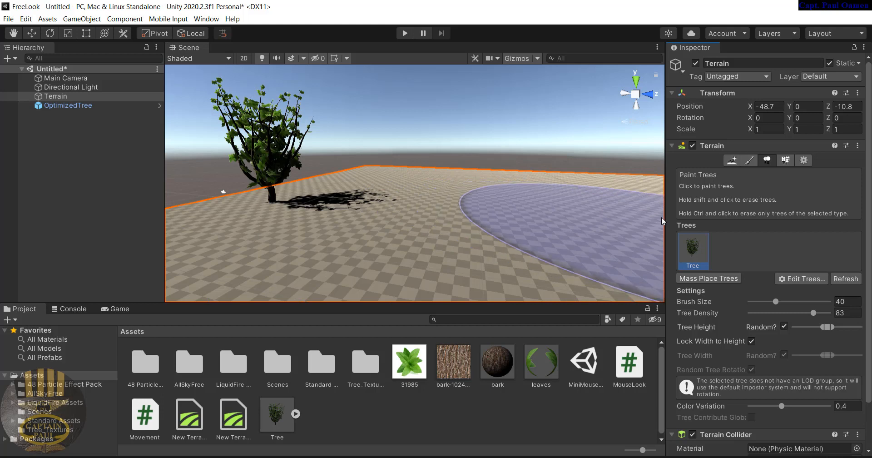
Mass-place 10000 trees across the terrain with existing trees kept
{"action": "left_click", "coordinate": [692, 279]}
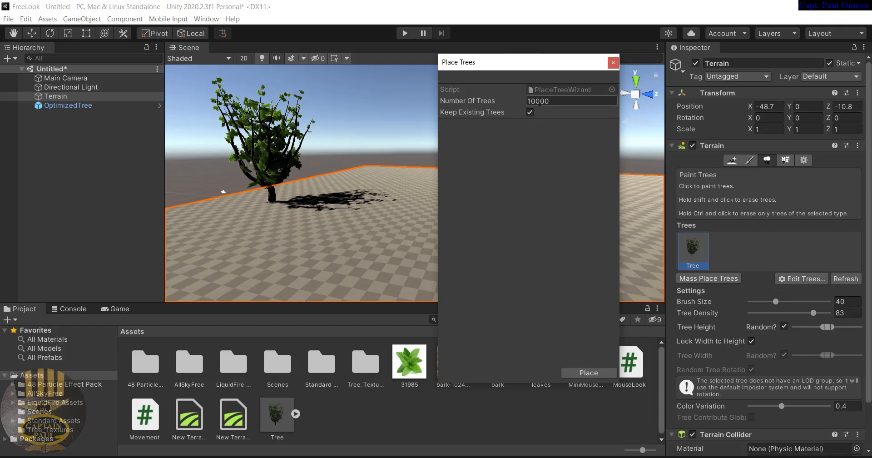
{"action": "left_click", "coordinate": [589, 373]}
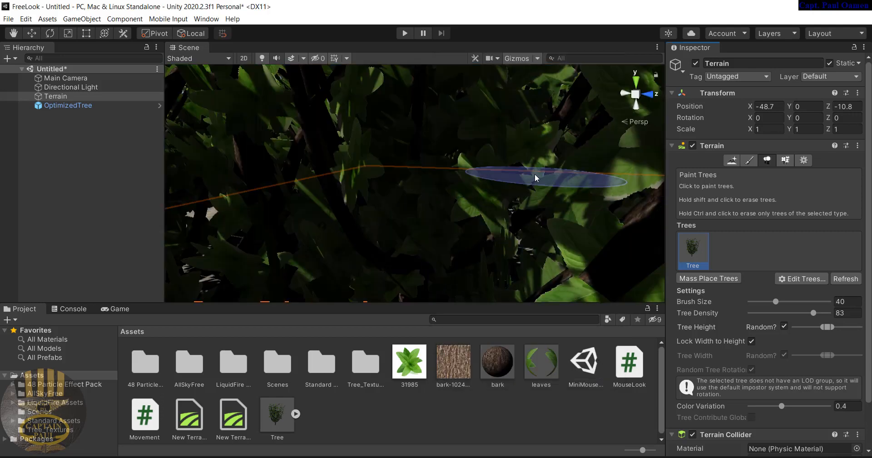
{"action": "scroll", "coordinate": [571, 173], "scroll_direction": "down", "scroll_amount": 3}
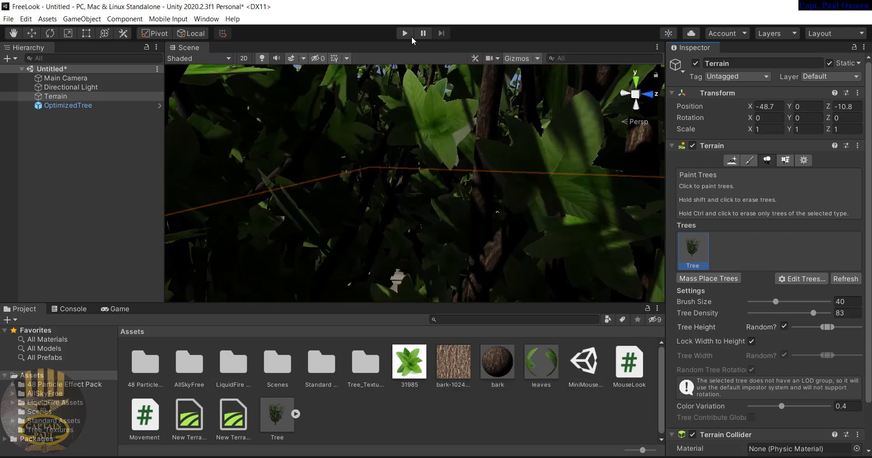
Run the game with the Game view scaled to 1x, inspect the placed trees, and stop playing
{"action": "left_click", "coordinate": [405, 33]}
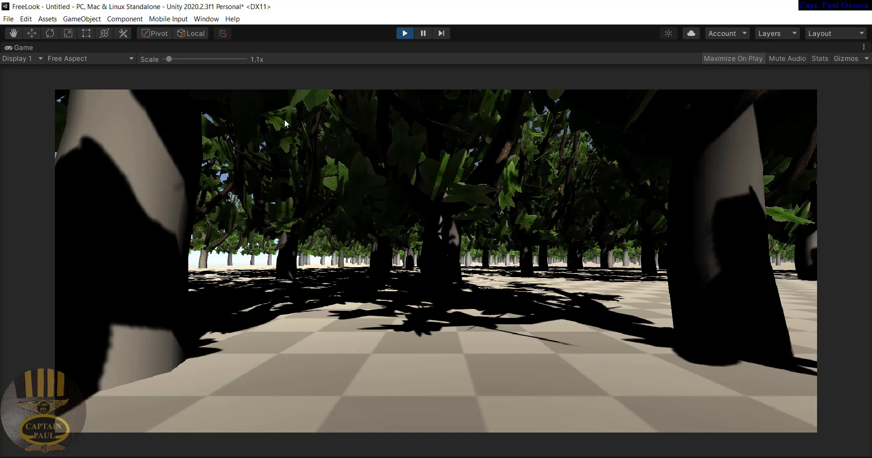
{"action": "left_click_drag", "start_coordinate": [169, 58], "coordinate": [145, 66]}
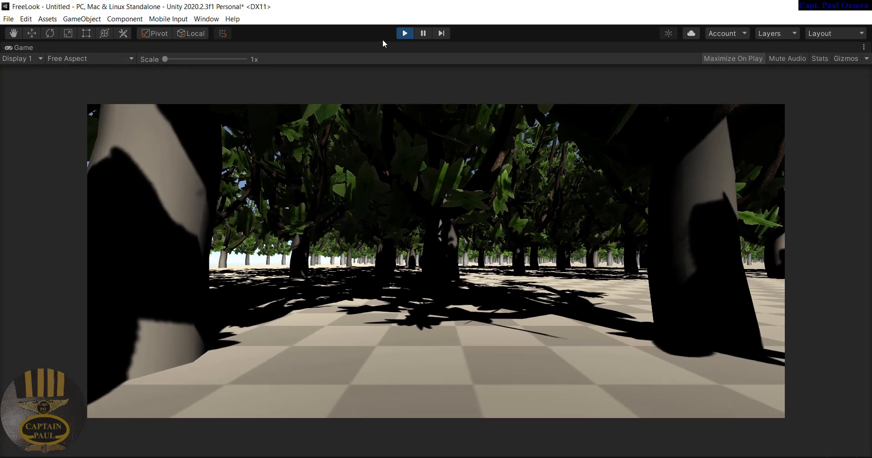
{"action": "left_click", "coordinate": [403, 35]}
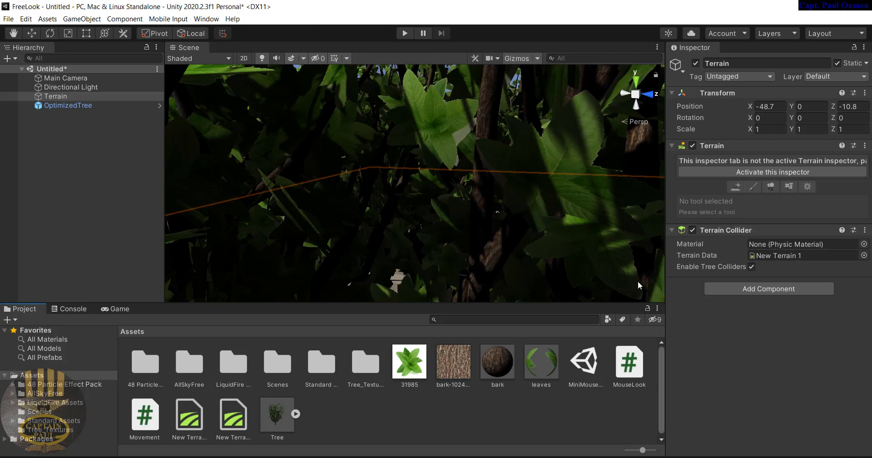
Remove Tree from the Terrain's Paint Trees list to clear all the mass-placed trees
{"action": "left_click", "coordinate": [86, 97]}
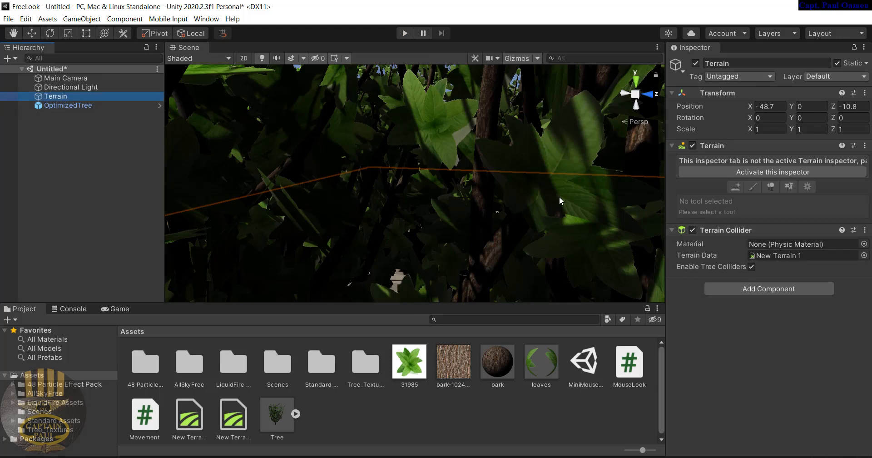
{"action": "left_click", "coordinate": [801, 208]}
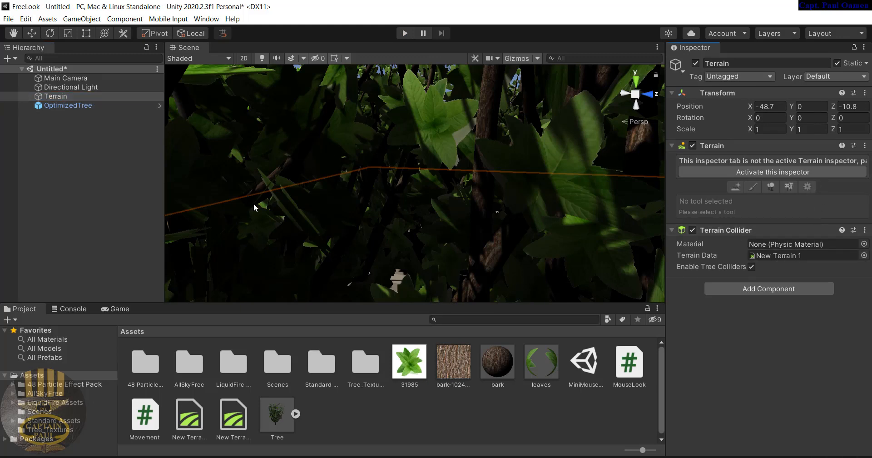
{"action": "left_click", "coordinate": [775, 162]}
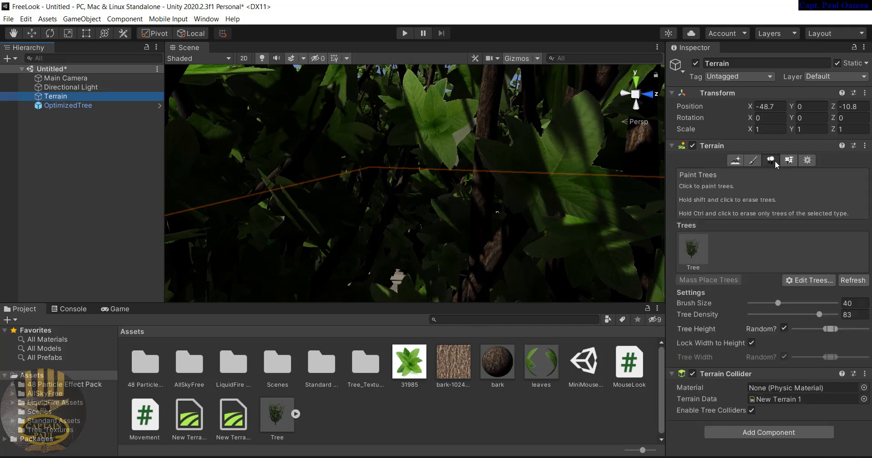
{"action": "left_click", "coordinate": [811, 279]}
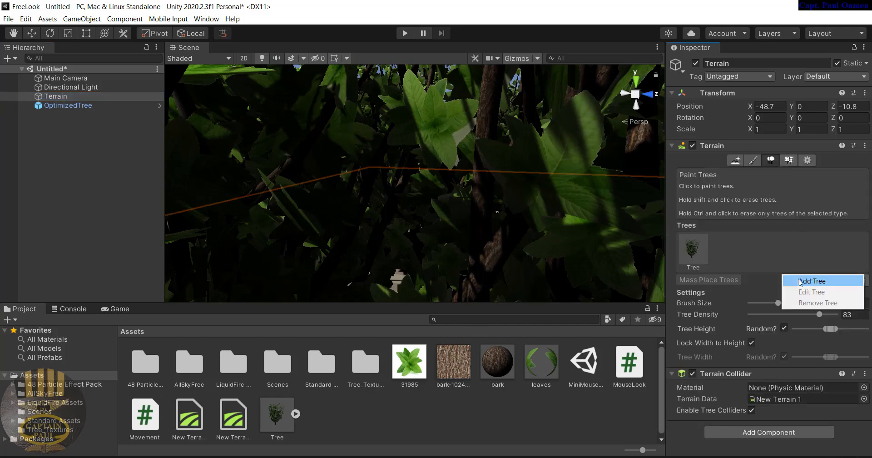
{"action": "left_click", "coordinate": [703, 254]}
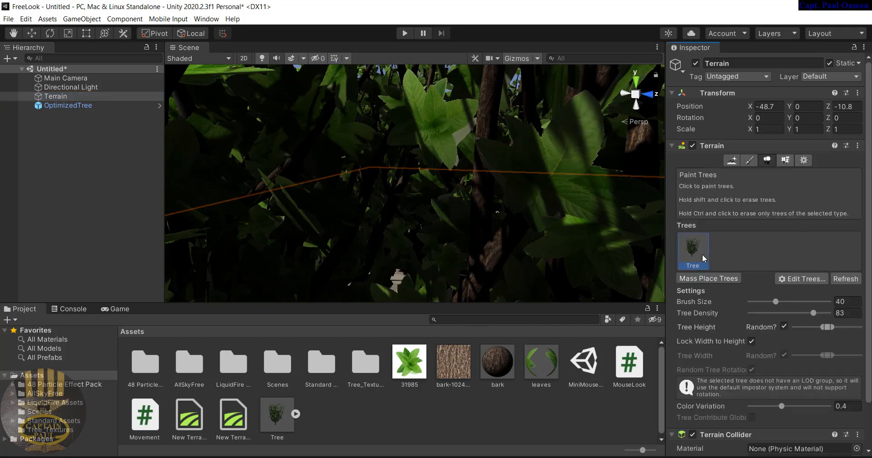
{"action": "left_click", "coordinate": [800, 280]}
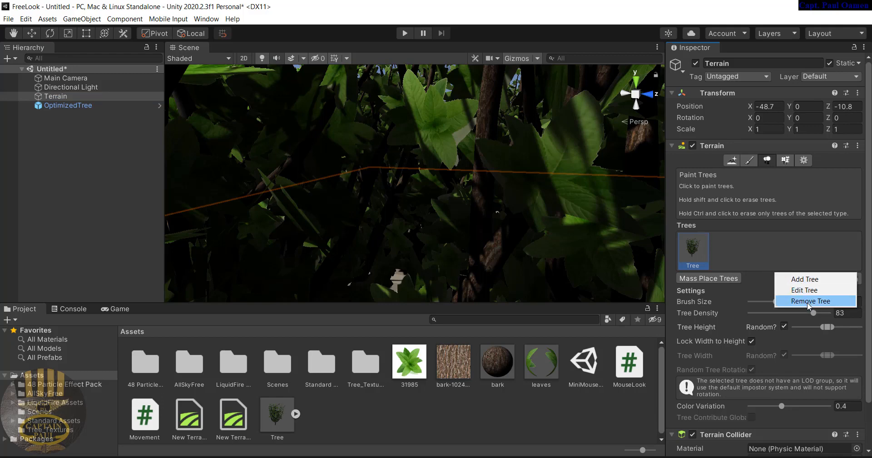
{"action": "left_click", "coordinate": [809, 301]}
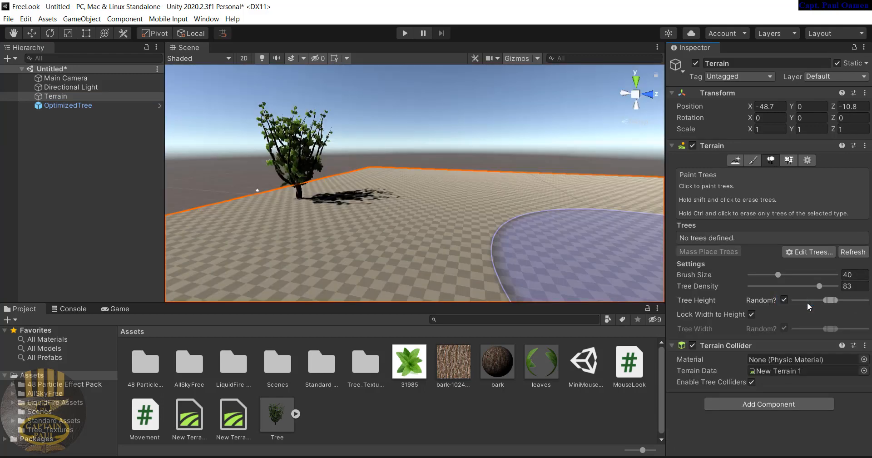
Search for the Tree prefab and add it to the Terrain's empty Paint Trees list
{"action": "left_click", "coordinate": [811, 251]}
{"action": "left_click", "coordinate": [813, 253]}
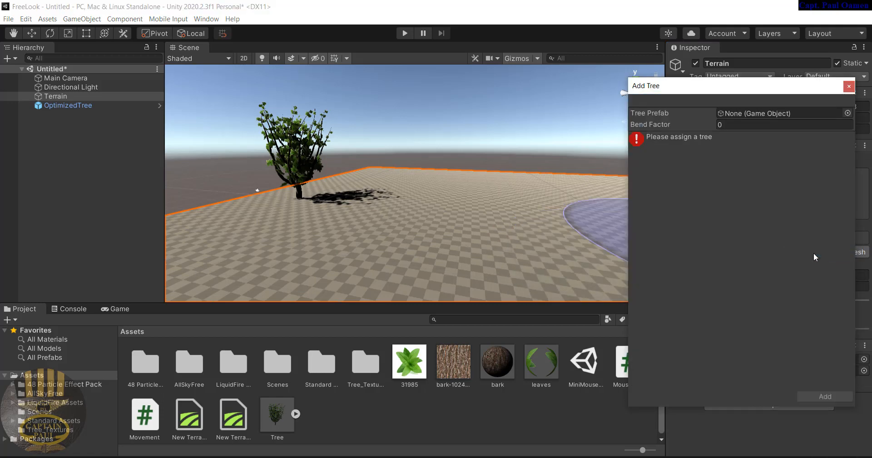
{"action": "left_click", "coordinate": [848, 113]}
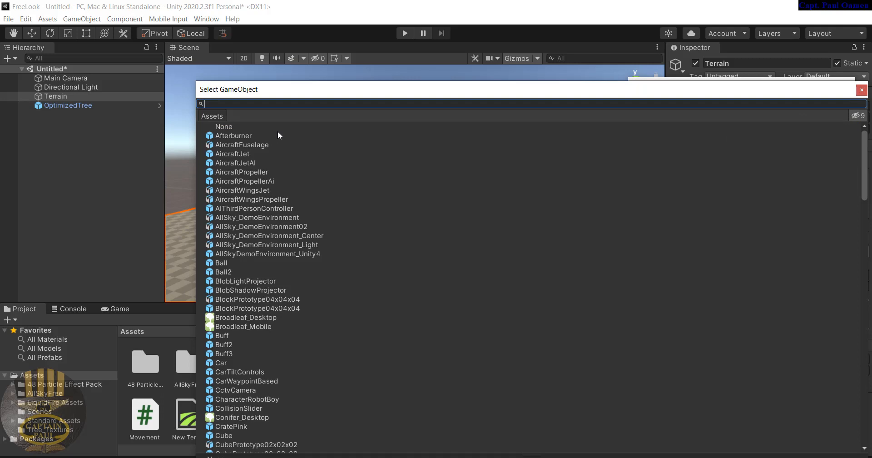
{"action": "type", "text": "Tre"}
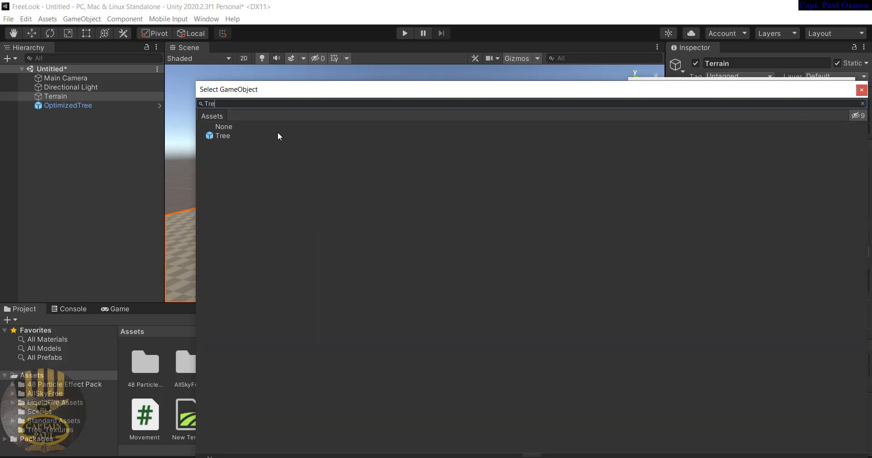
{"action": "double_click", "coordinate": [223, 135]}
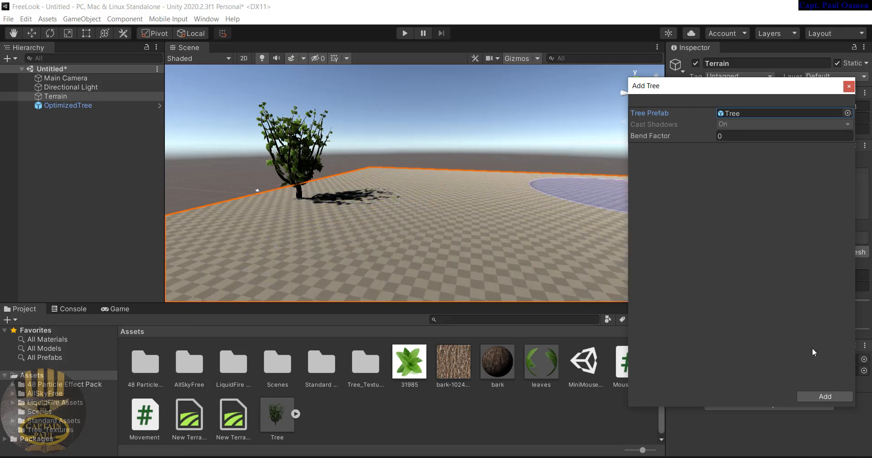
{"action": "left_click", "coordinate": [826, 397]}
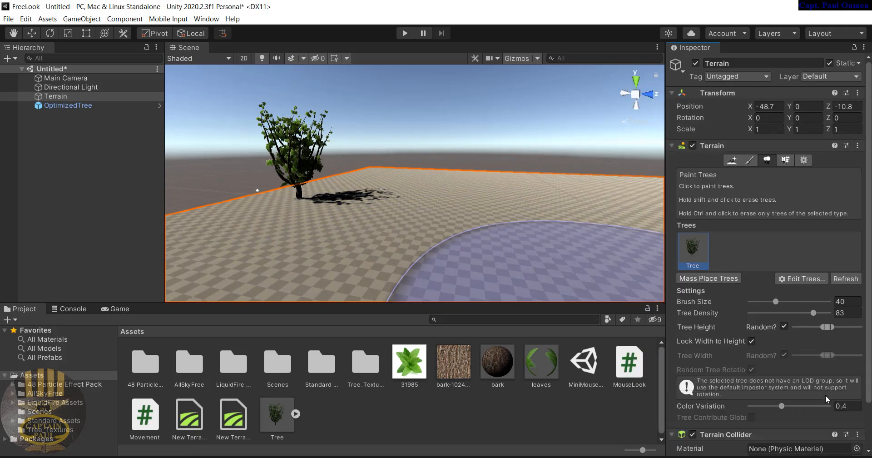
Mass-place 3000 trees across the terrain with existing trees kept
{"action": "left_click", "coordinate": [692, 279]}
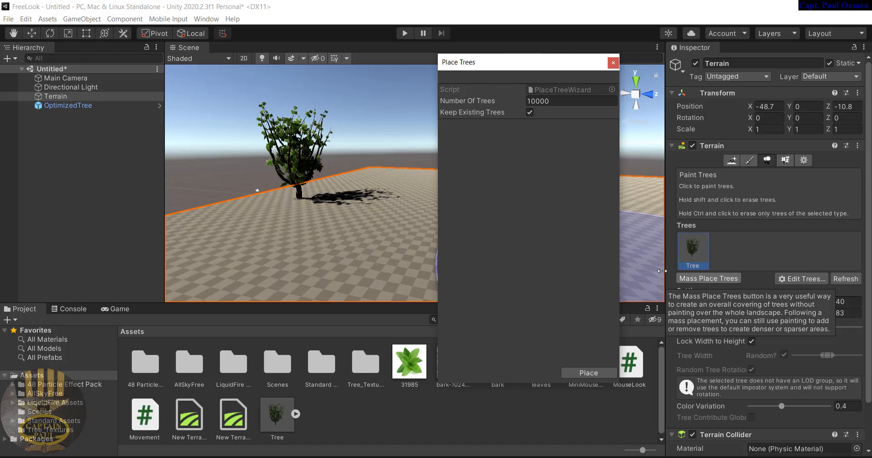
{"action": "left_click", "coordinate": [535, 103]}
{"action": "left_click", "coordinate": [537, 102]}
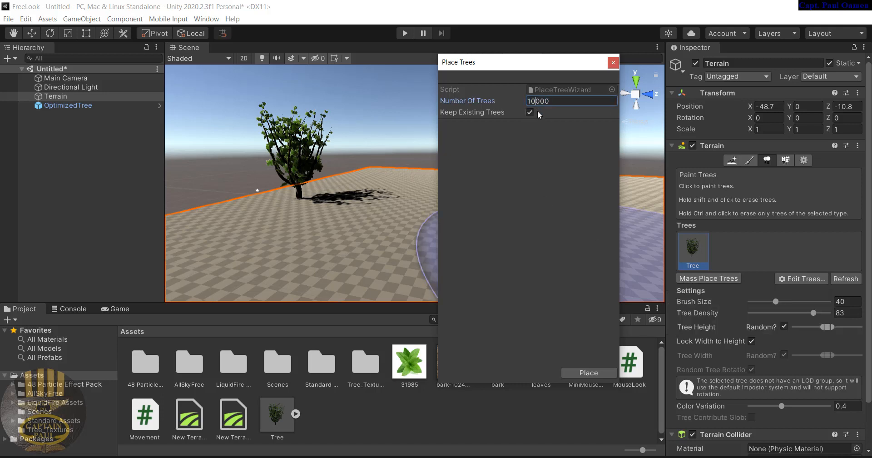
{"action": "key", "text": "BackSpace"}
{"action": "key", "text": "BackSpace"}
{"action": "type", "text": "3"}
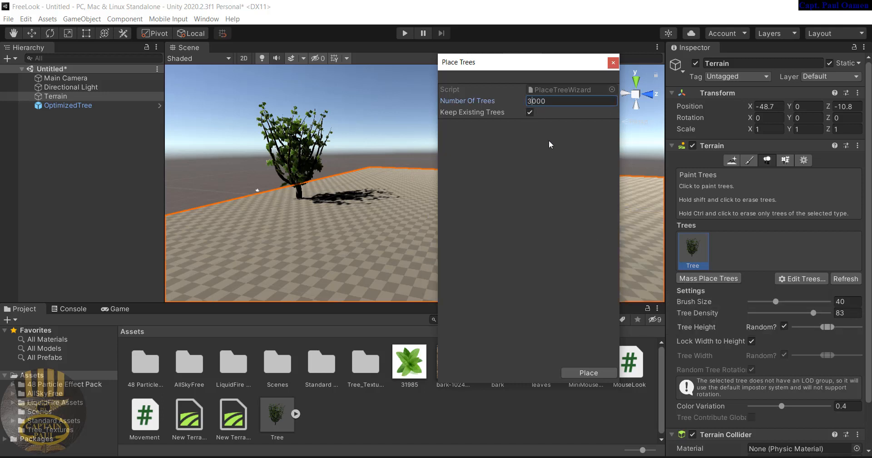
{"action": "left_click", "coordinate": [595, 373]}
{"action": "scroll", "coordinate": [427, 198], "scroll_direction": "down", "scroll_amount": 5}
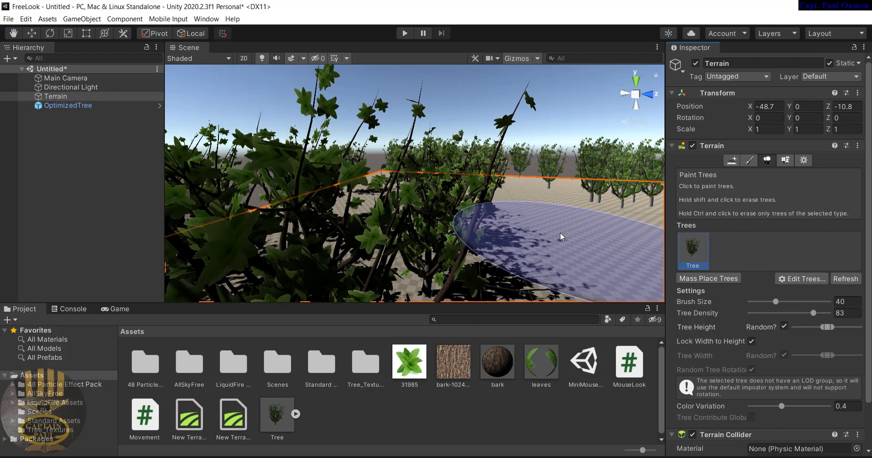
{"action": "scroll", "coordinate": [560, 232], "scroll_direction": "down", "scroll_amount": 4}
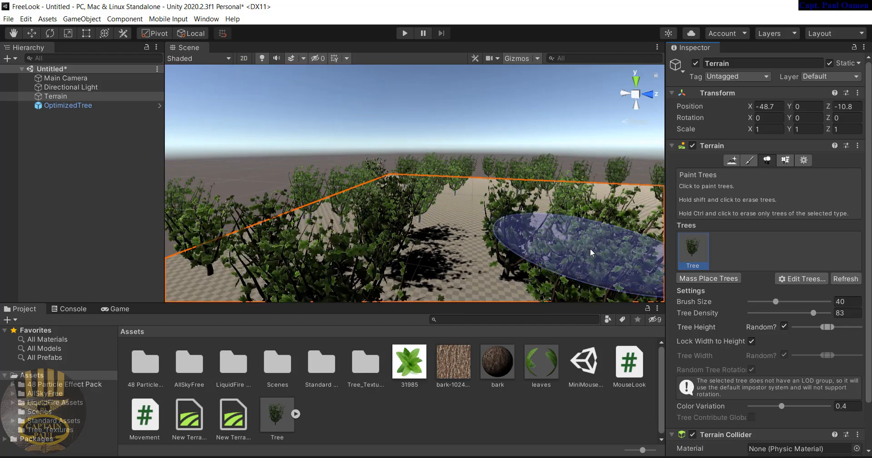
{"action": "scroll", "coordinate": [586, 250], "scroll_direction": "down", "scroll_amount": 3}
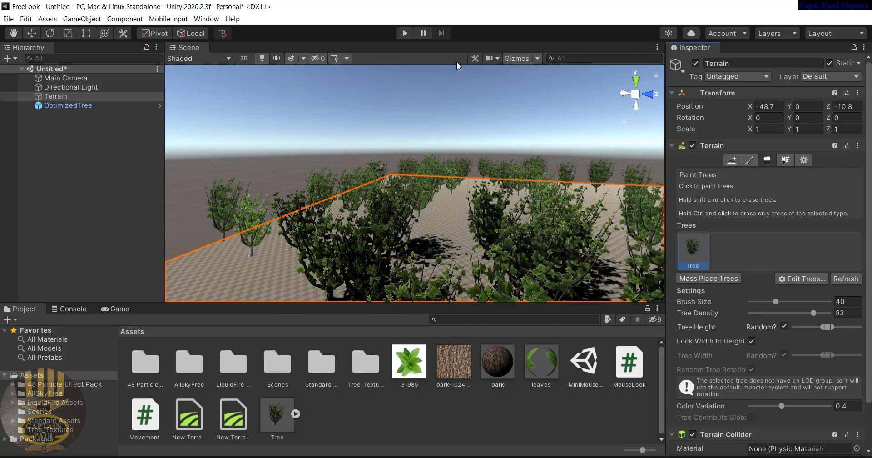
Run the game, scale the Game view to 1.3x to inspect the forest, and stop playing
{"action": "left_click", "coordinate": [405, 33]}
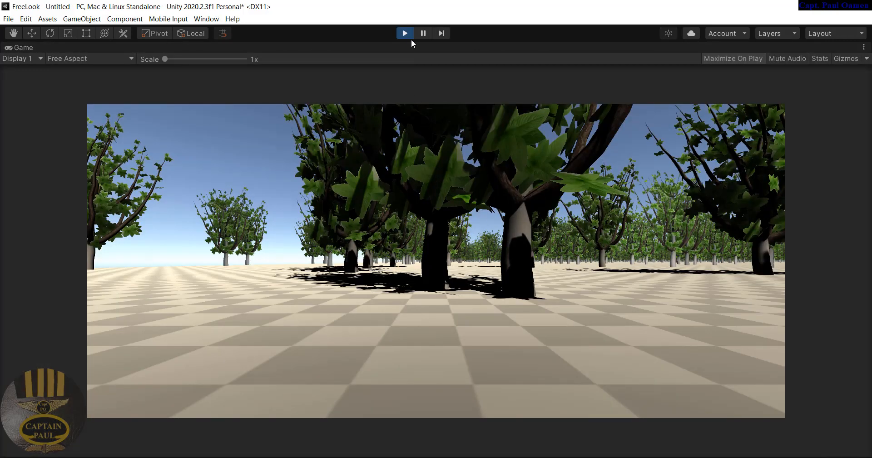
{"action": "left_click_drag", "start_coordinate": [166, 59], "coordinate": [178, 59]}
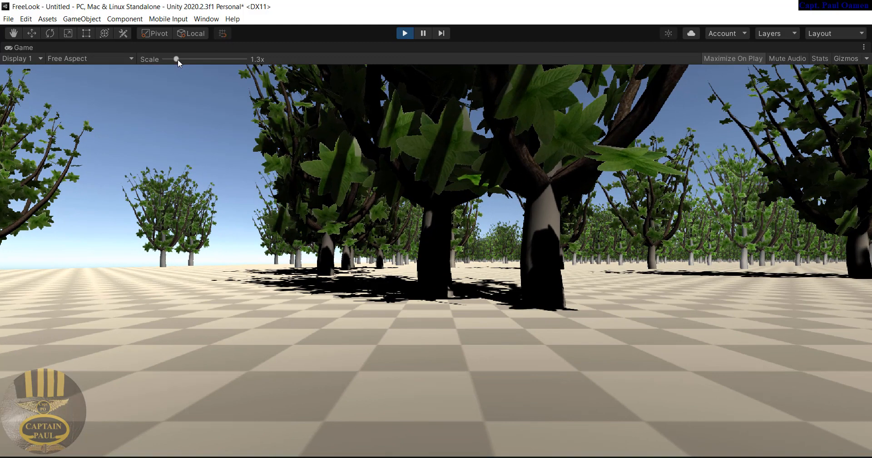
{"action": "left_click", "coordinate": [404, 33]}
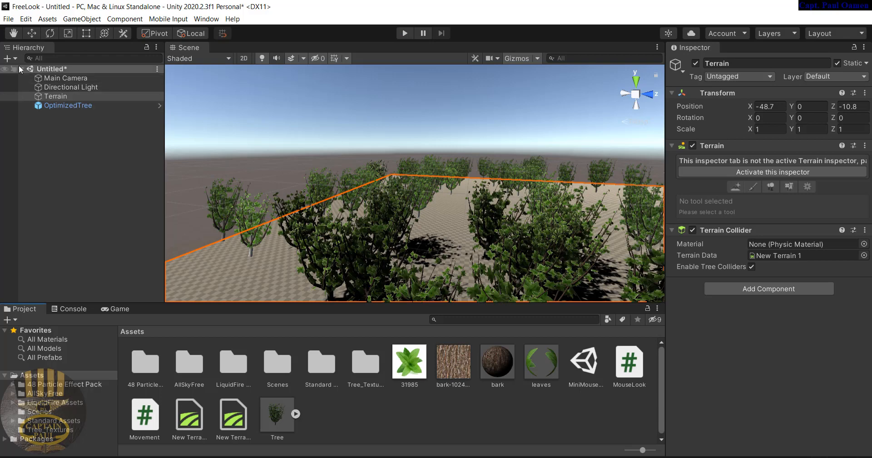
Add a Wind Zone to the scene and test its effect on the trees in play mode
{"action": "left_click", "coordinate": [17, 58]}
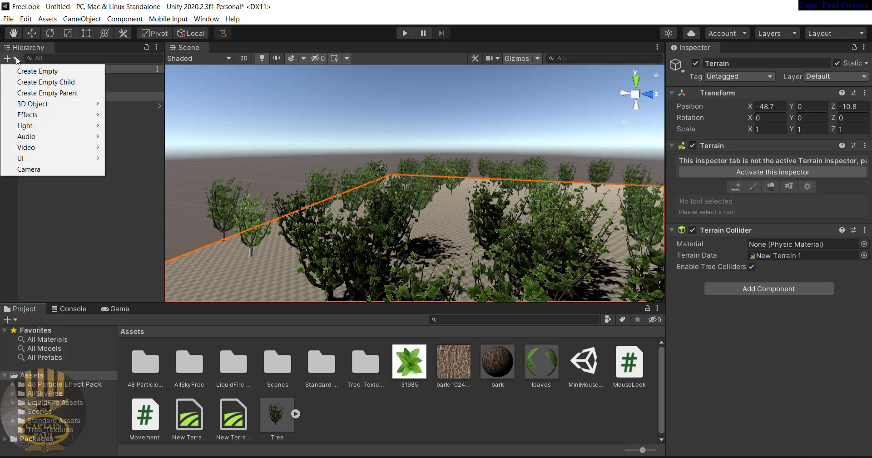
{"action": "mouse_move", "coordinate": [21, 106]}
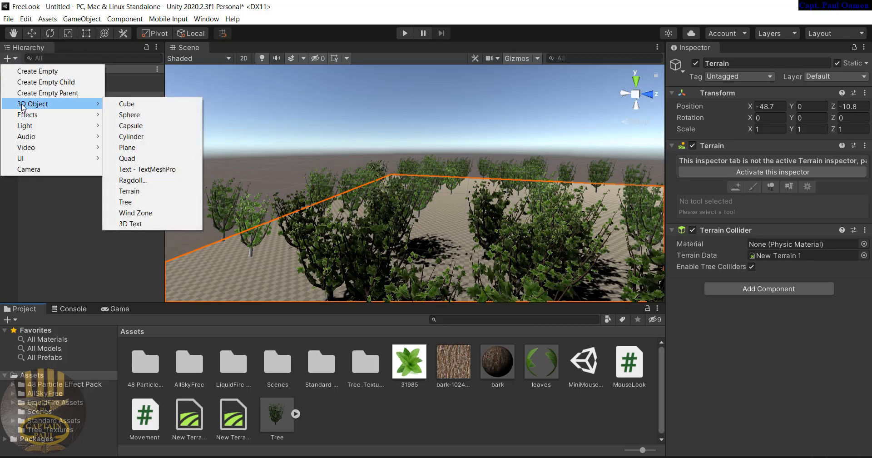
{"action": "left_click", "coordinate": [154, 217]}
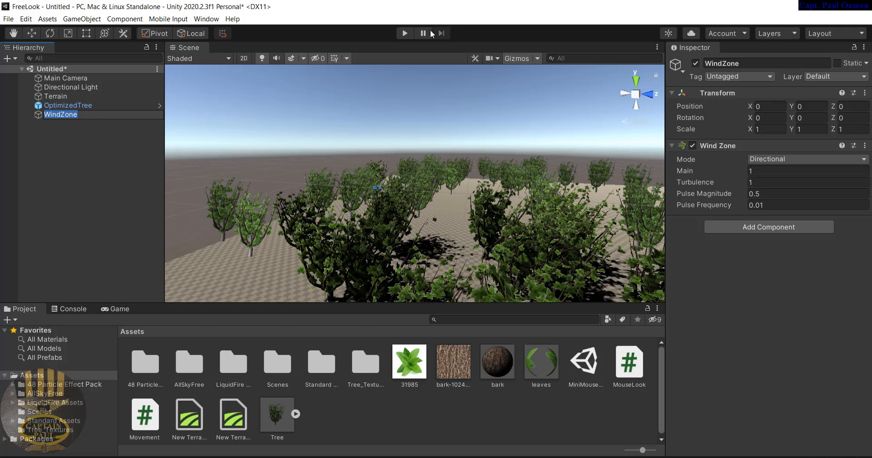
{"action": "left_click", "coordinate": [403, 32]}
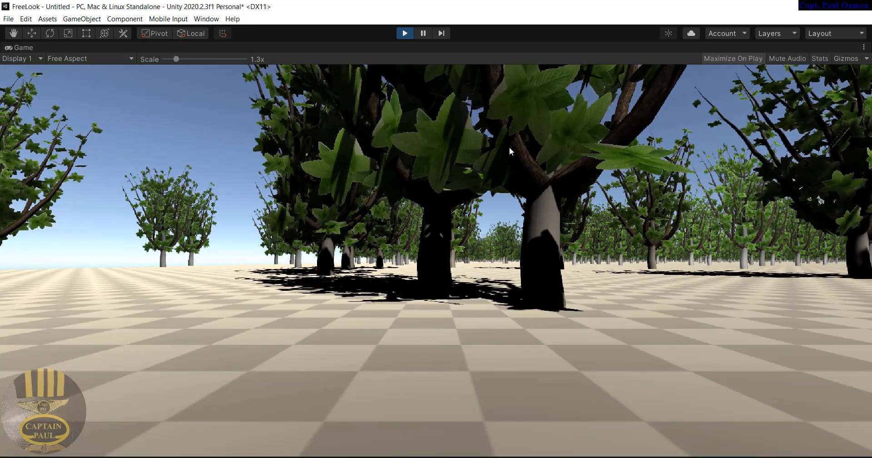
{"action": "left_click", "coordinate": [404, 33]}
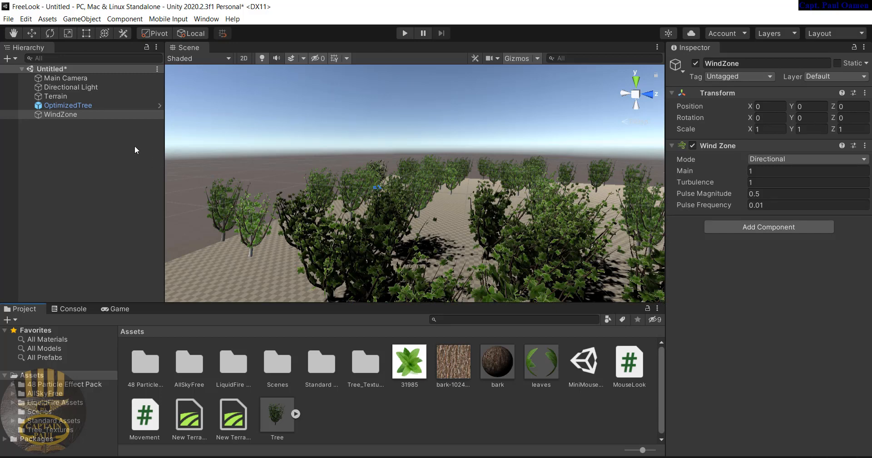
Test the Wind Zone with a Turbulence of 5 in play mode and reset Turbulence to 1
{"action": "left_click", "coordinate": [759, 183]}
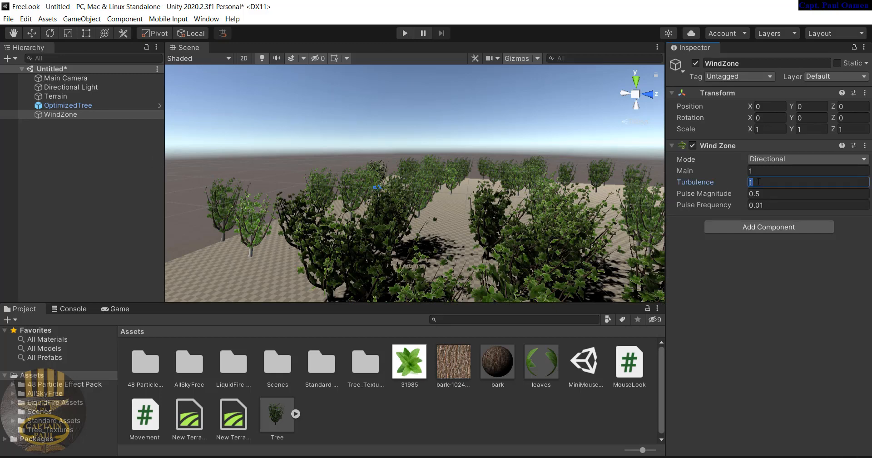
{"action": "type", "text": "5"}
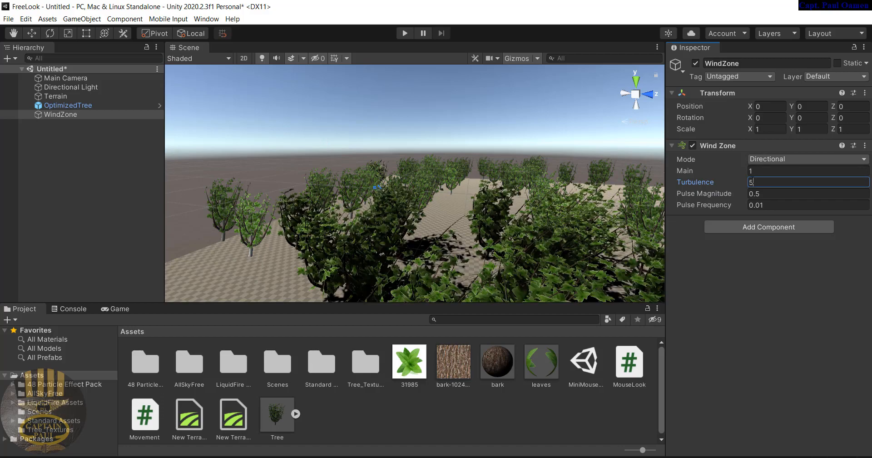
{"action": "left_click", "coordinate": [404, 33]}
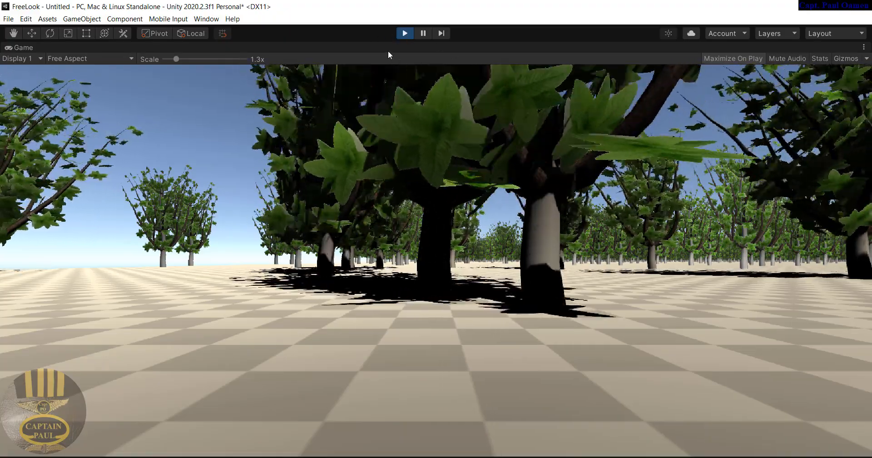
{"action": "left_click", "coordinate": [406, 33]}
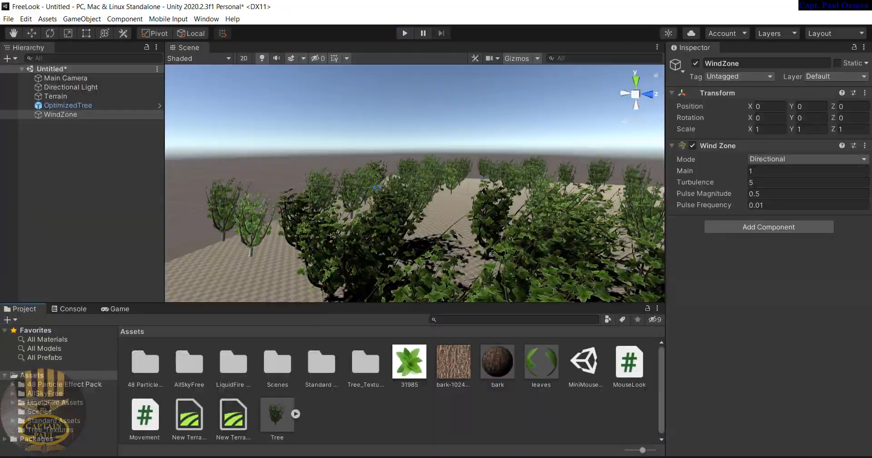
{"action": "left_click", "coordinate": [760, 183]}
{"action": "type", "text": "1"}
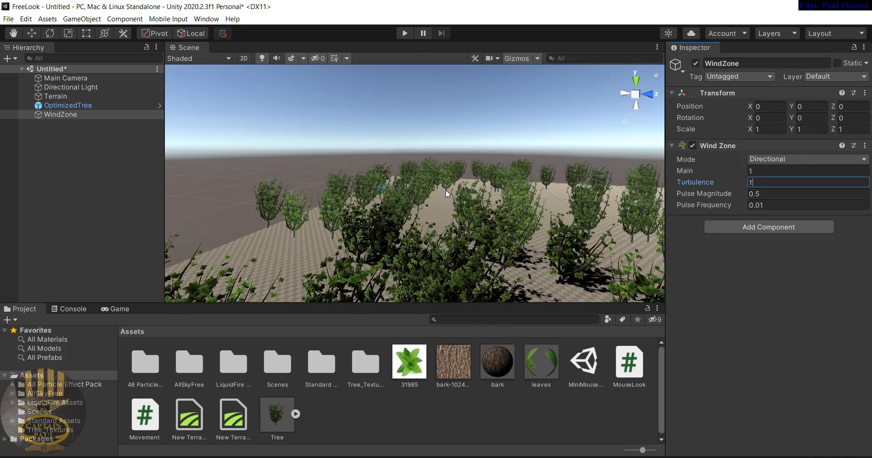
Raise the Main Camera to about Y 6.2 while checking its framing of the trees in the Game view
{"action": "left_click", "coordinate": [69, 78]}
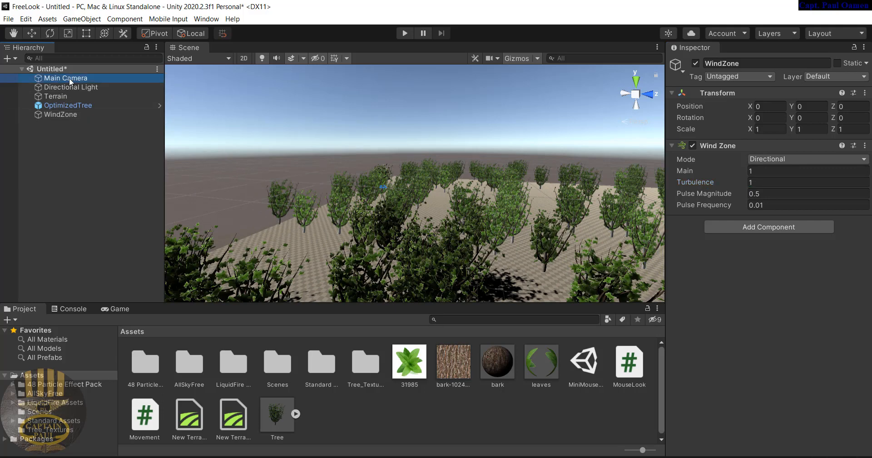
{"action": "left_click", "coordinate": [124, 311]}
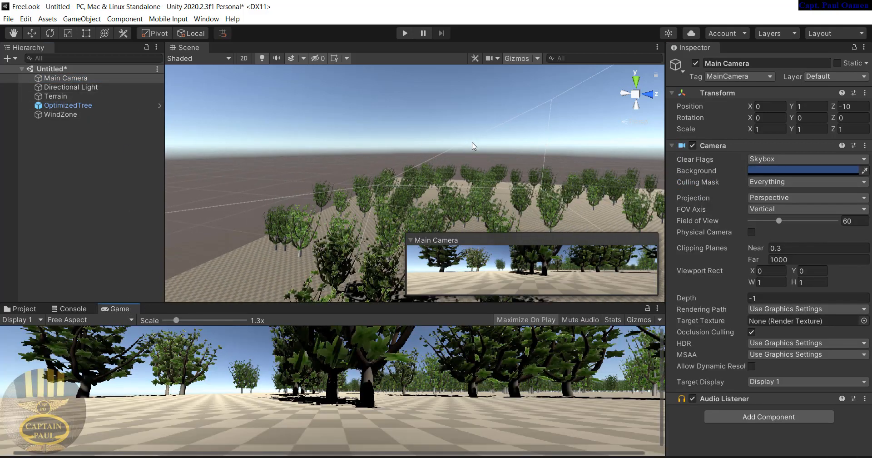
{"action": "scroll", "coordinate": [474, 145], "scroll_direction": "down", "scroll_amount": 5}
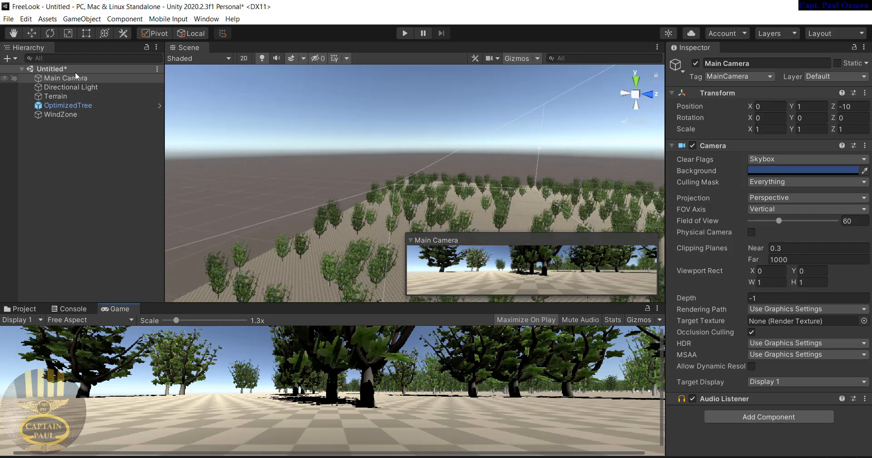
{"action": "key", "text": "w"}
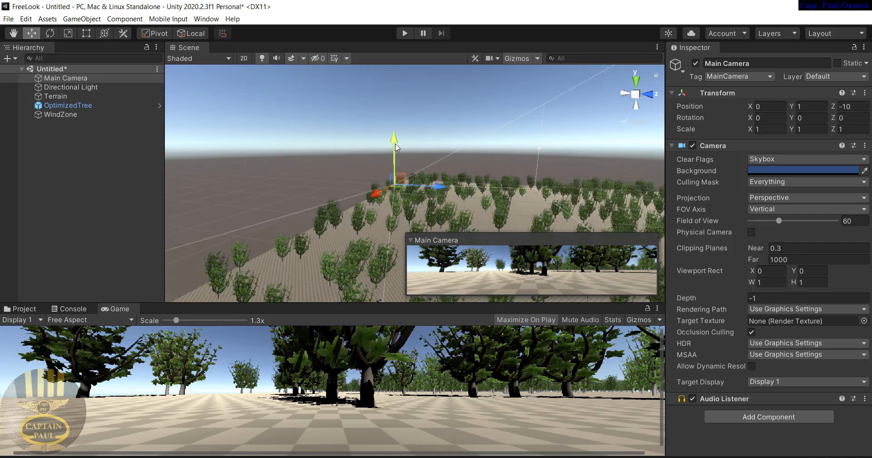
{"action": "left_click_drag", "start_coordinate": [396, 146], "coordinate": [396, 143]}
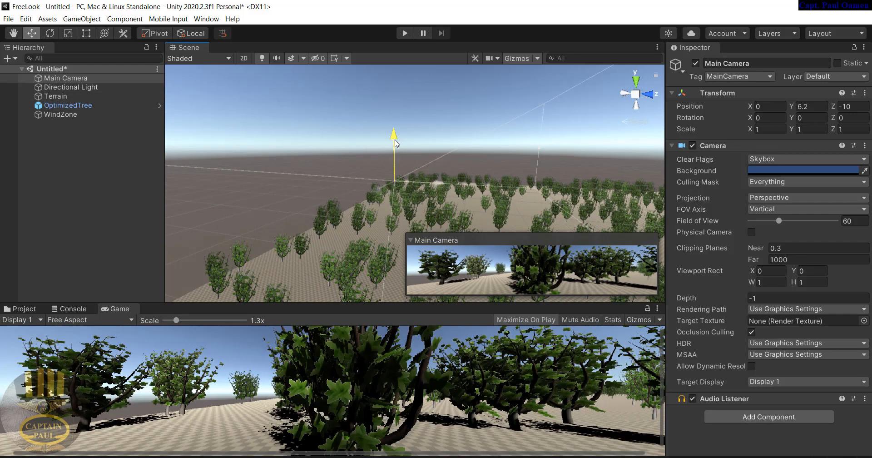
{"action": "left_click", "coordinate": [514, 288]}
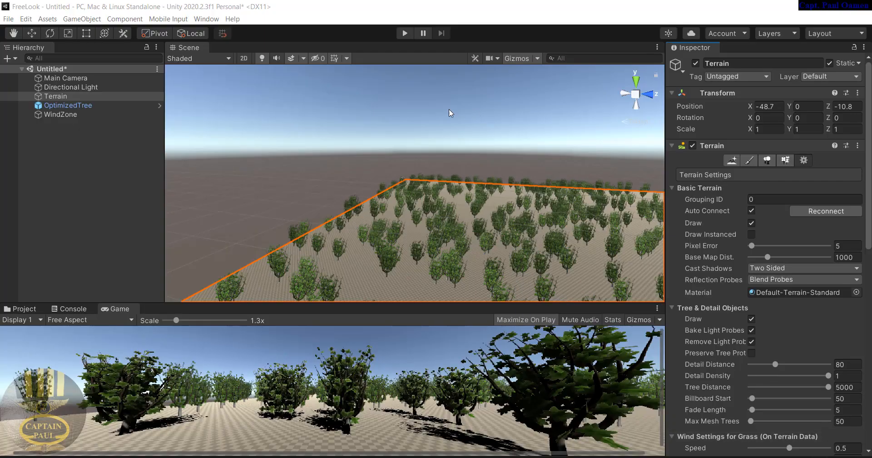
Apply the first Epic_BlueSunset sky from the AllSkyFree assets as the scene's skybox and preview it in play mode
{"action": "left_click", "coordinate": [25, 309]}
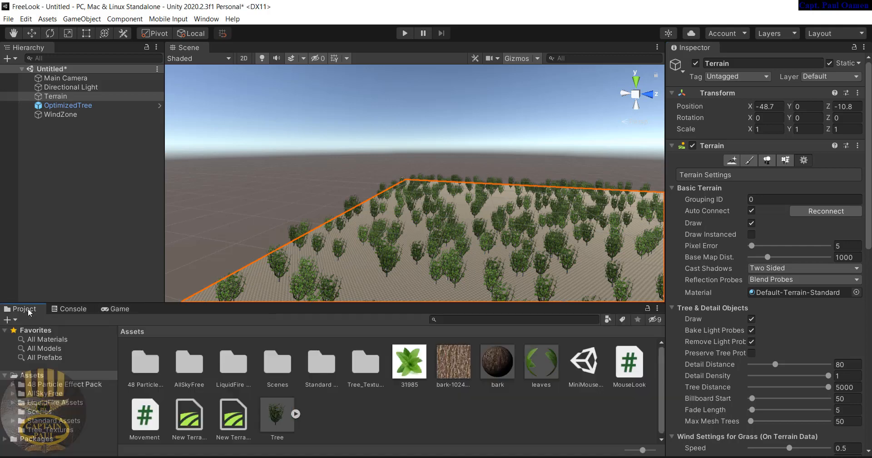
{"action": "left_click", "coordinate": [44, 393]}
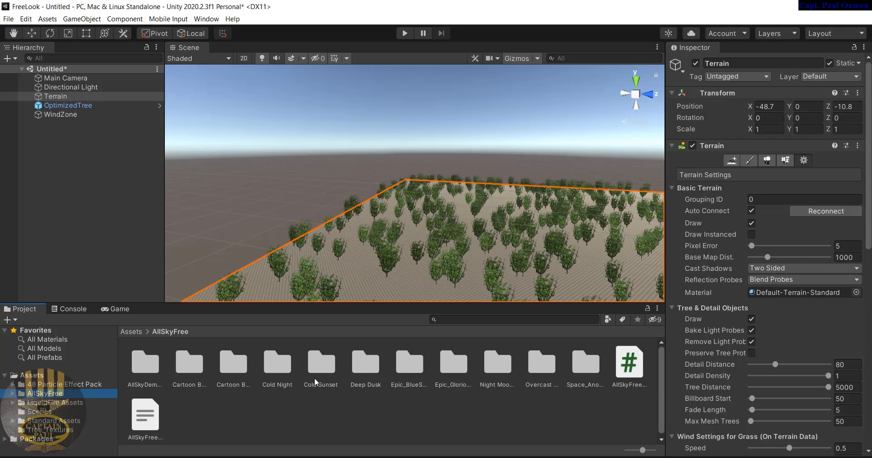
{"action": "left_click", "coordinate": [410, 364]}
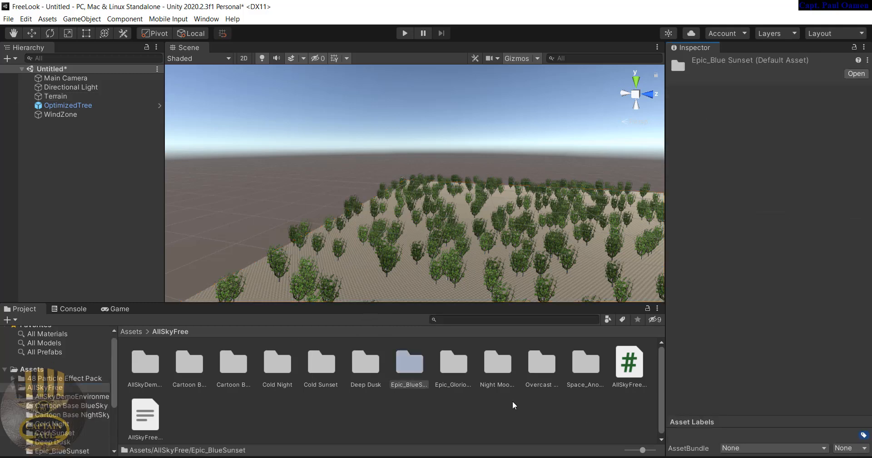
{"action": "double_click", "coordinate": [408, 368]}
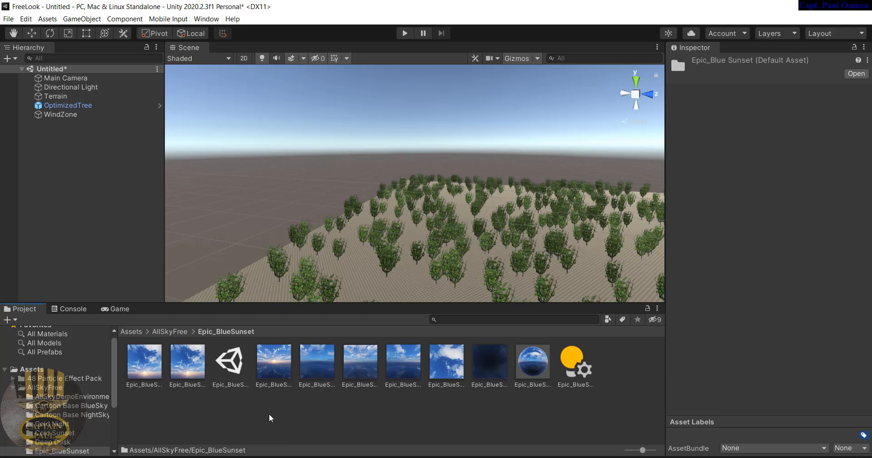
{"action": "left_click_drag", "start_coordinate": [153, 360], "coordinate": [371, 165]}
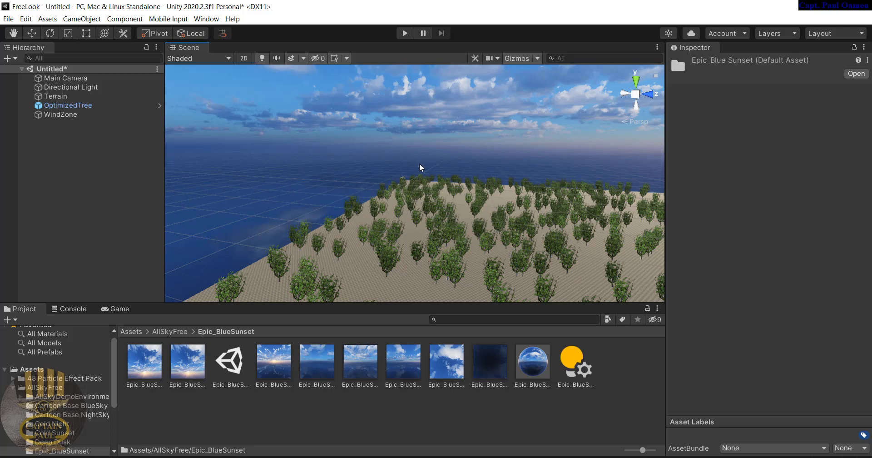
{"action": "left_click", "coordinate": [405, 34]}
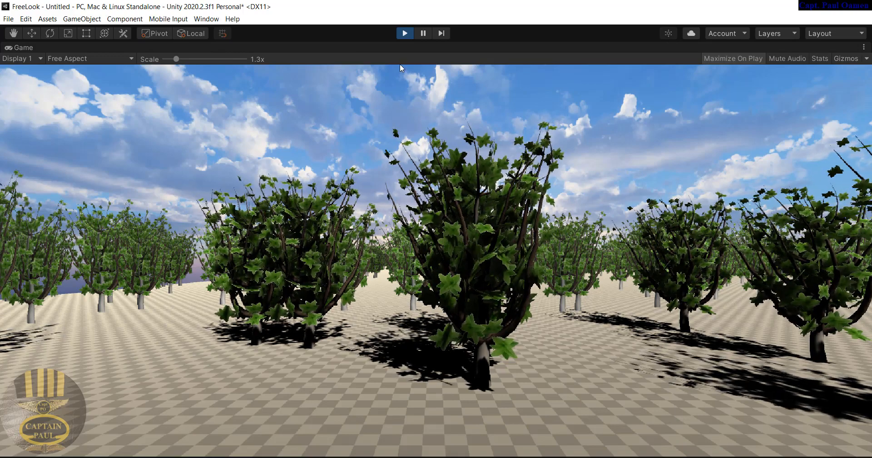
{"action": "left_click", "coordinate": [404, 33]}
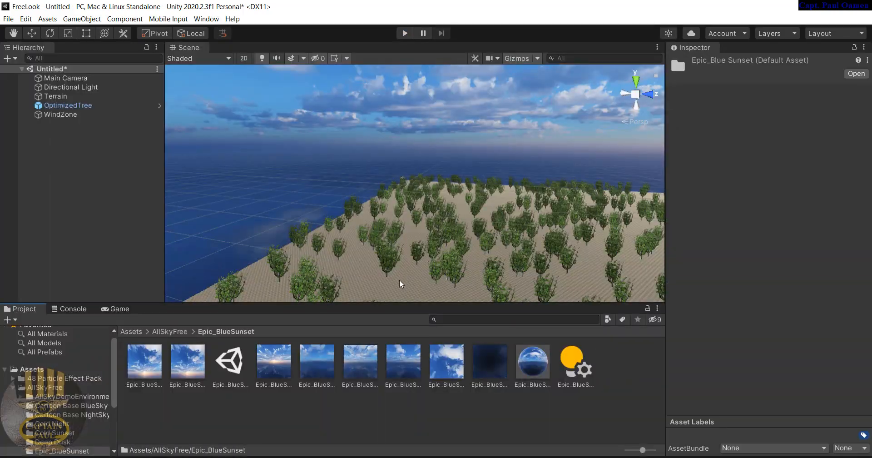
{"action": "left_click", "coordinate": [61, 97]}
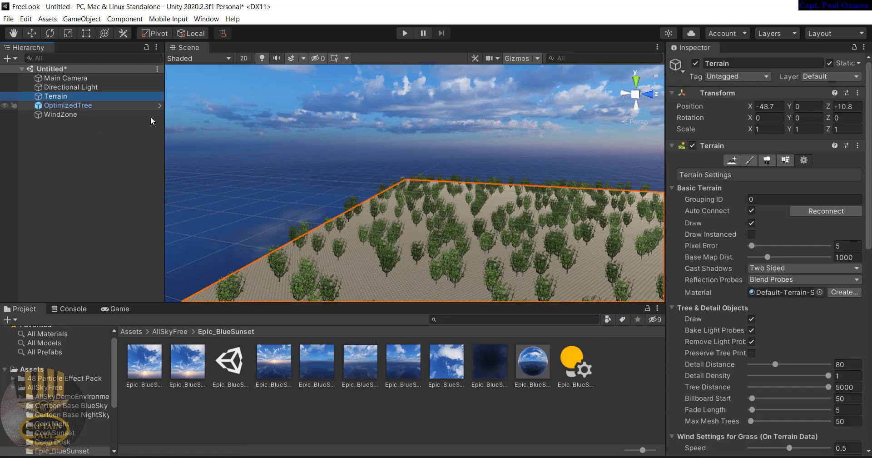
{"action": "left_click", "coordinate": [804, 159]}
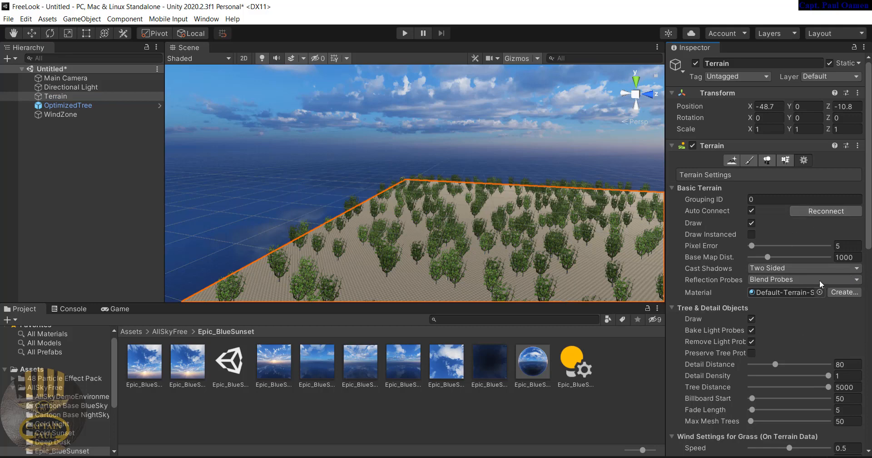
{"action": "left_click", "coordinate": [541, 151]}
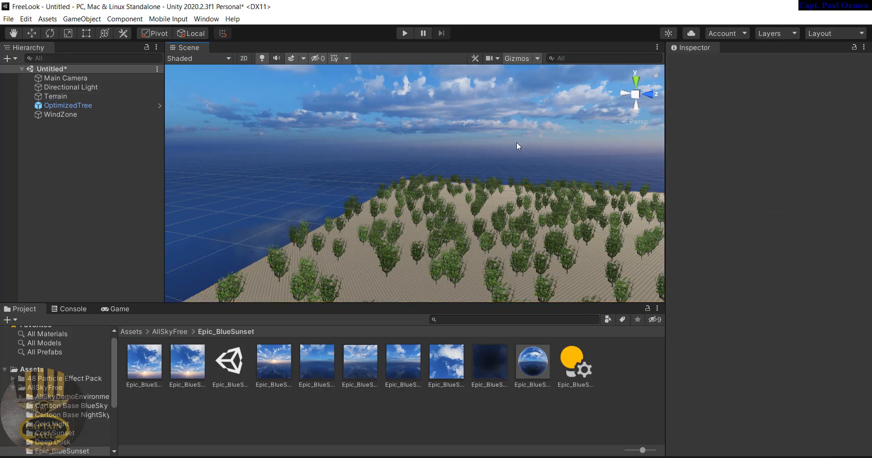
Set the terrain's material to Branches_1 in the Terrain Settings to give the ground a bark-like brown texture
{"action": "left_click", "coordinate": [67, 97]}
{"action": "left_click", "coordinate": [359, 173]}
{"action": "left_click", "coordinate": [79, 97]}
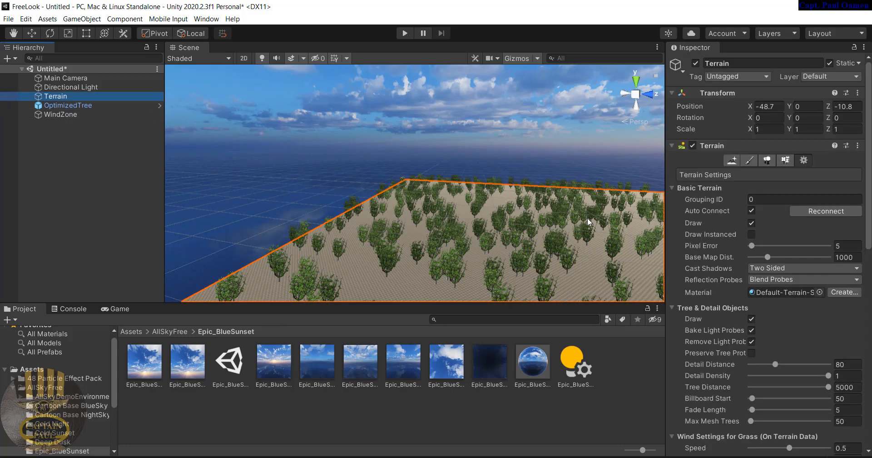
{"action": "left_click", "coordinate": [788, 160]}
{"action": "left_click", "coordinate": [806, 160]}
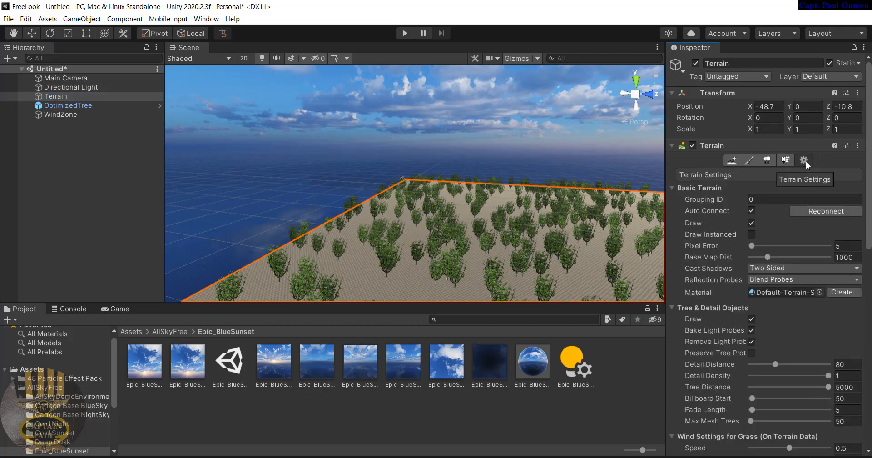
{"action": "left_click", "coordinate": [787, 160]}
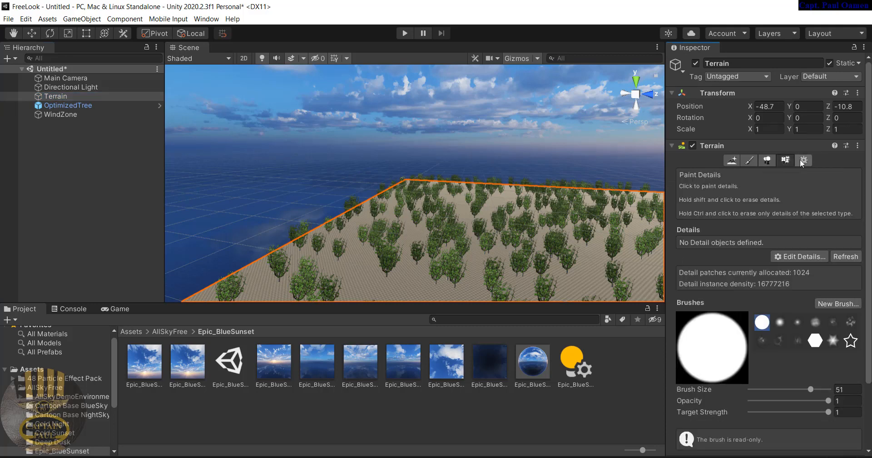
{"action": "left_click", "coordinate": [805, 160]}
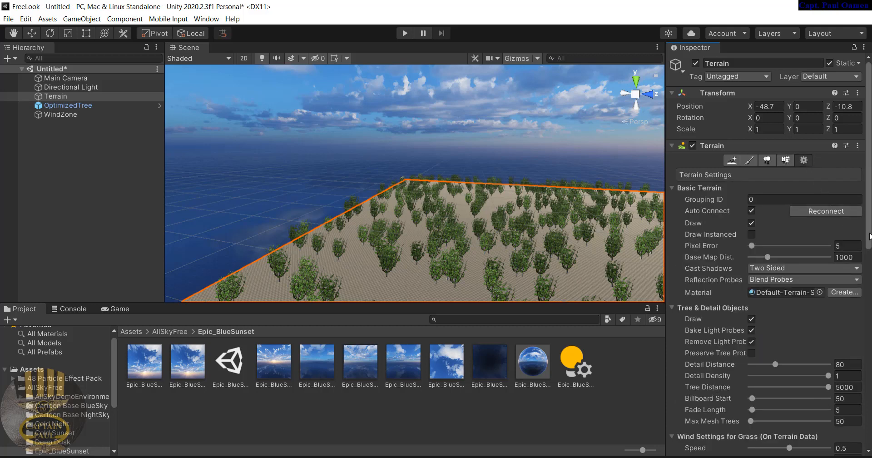
{"action": "left_click_drag", "start_coordinate": [870, 236], "coordinate": [871, 248]}
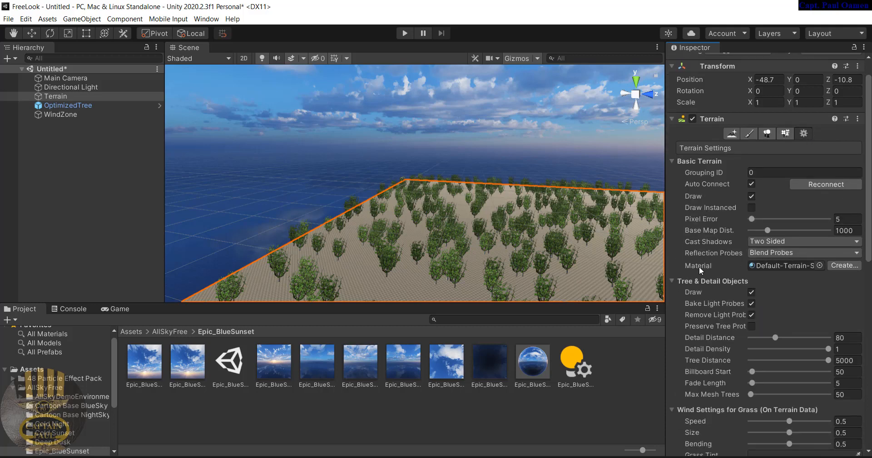
{"action": "left_click", "coordinate": [819, 266]}
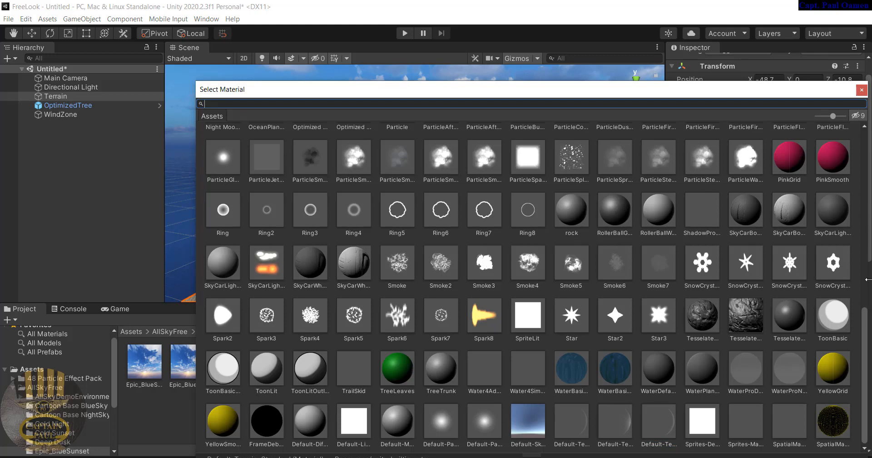
{"action": "left_click_drag", "start_coordinate": [865, 337], "coordinate": [865, 164]}
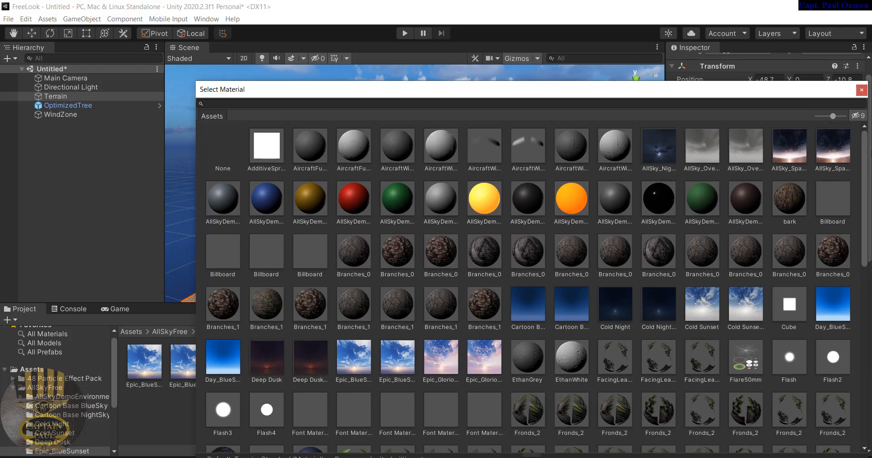
{"action": "double_click", "coordinate": [269, 301]}
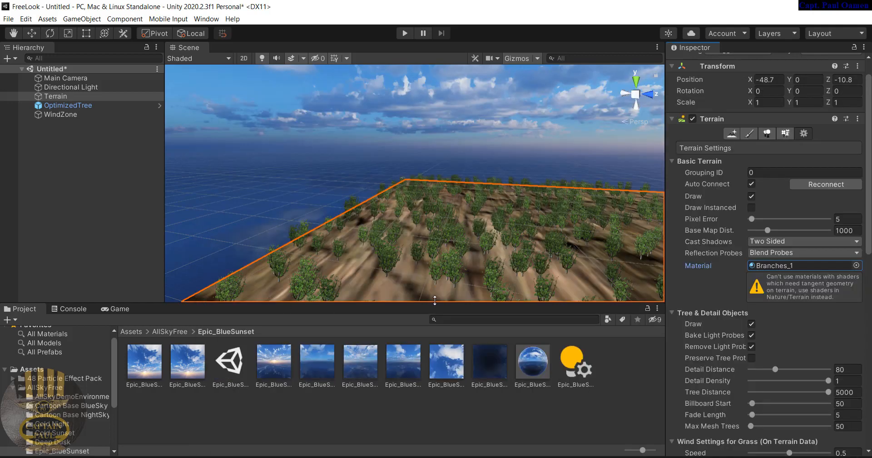
Set the terrain's Detail Distance to 67 and start play mode to preview the retextured ground
{"action": "left_click_drag", "start_coordinate": [868, 226], "coordinate": [871, 271]}
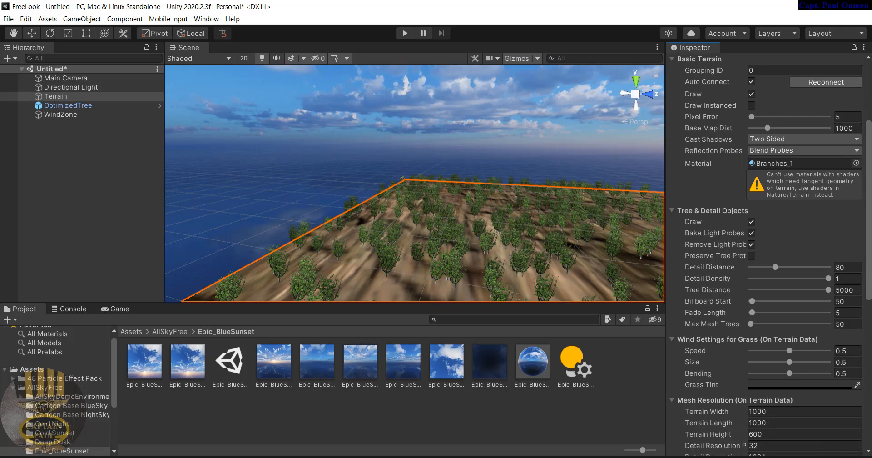
{"action": "mouse_move", "coordinate": [774, 267]}
{"action": "left_mouse_down"}
{"action": "mouse_move", "coordinate": [783, 267]}
{"action": "mouse_move", "coordinate": [771, 267]}
{"action": "left_mouse_up"}
{"action": "left_click_drag", "start_coordinate": [868, 246], "coordinate": [868, 279]}
{"action": "left_click", "coordinate": [408, 33]}
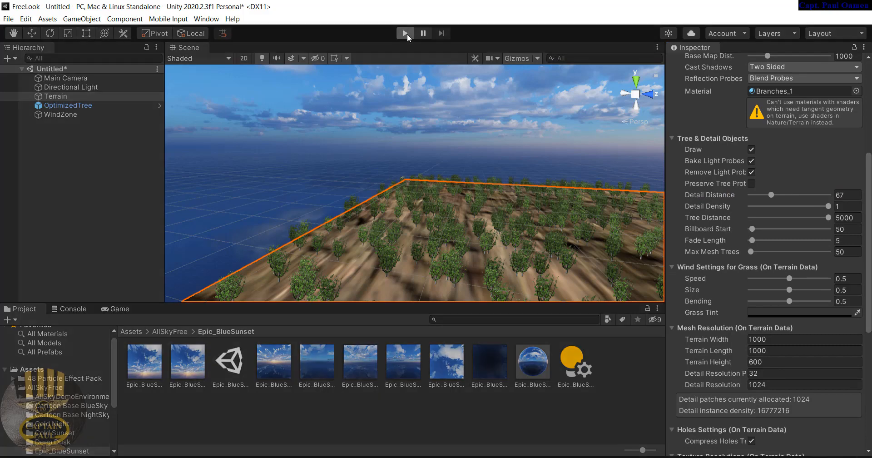